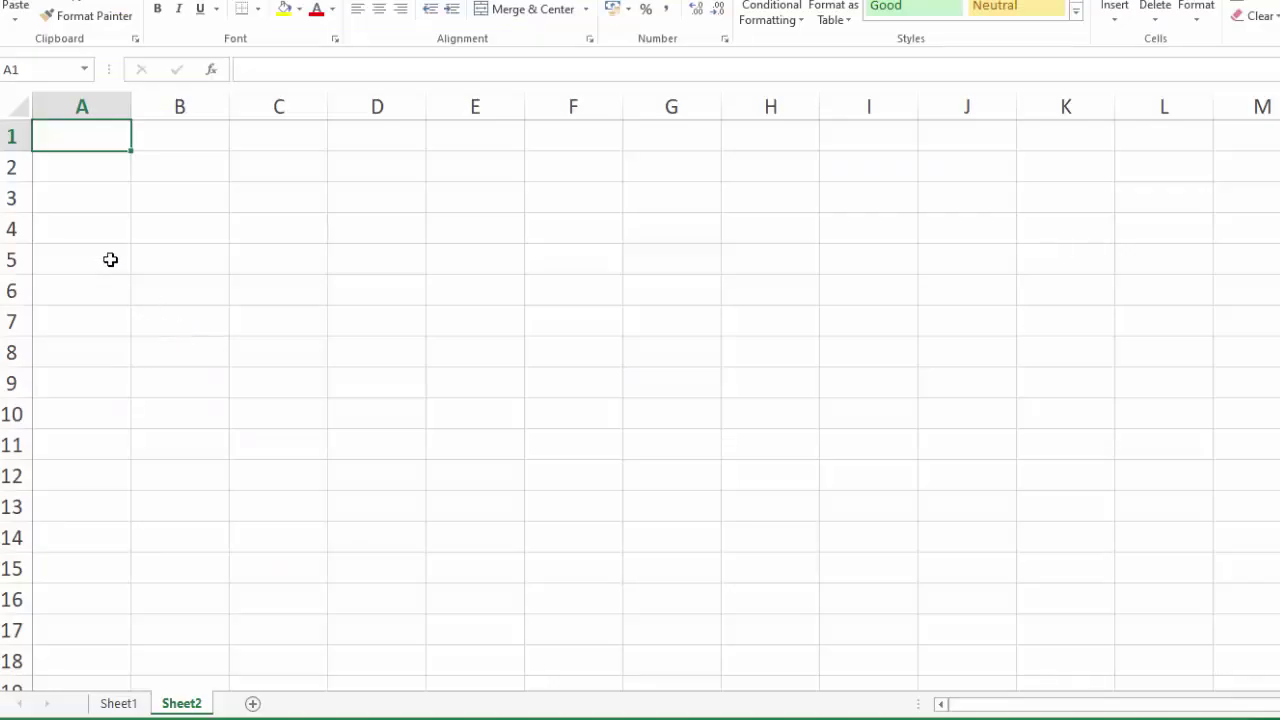
- Enter headers S.No, Customer Name, Product Name, Loan Amount, Down Payment, No of Years, Markup, Monthly Installment across row 5
{"action": "left_click", "coordinate": [110, 260]}
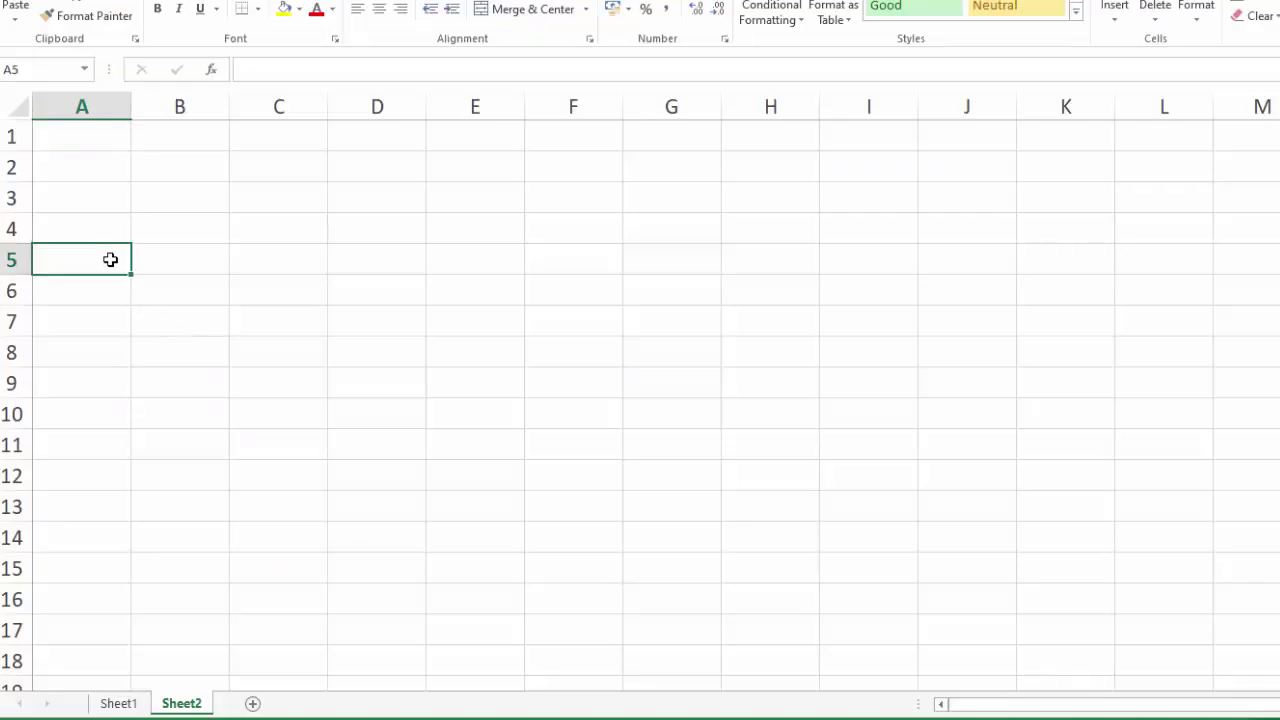
{"action": "type", "text": "S.No"}
{"action": "key", "text": "Tab"}
{"action": "type", "text": "Customer Name"}
{"action": "key", "text": "Tab"}
{"action": "type", "text": "Product"}
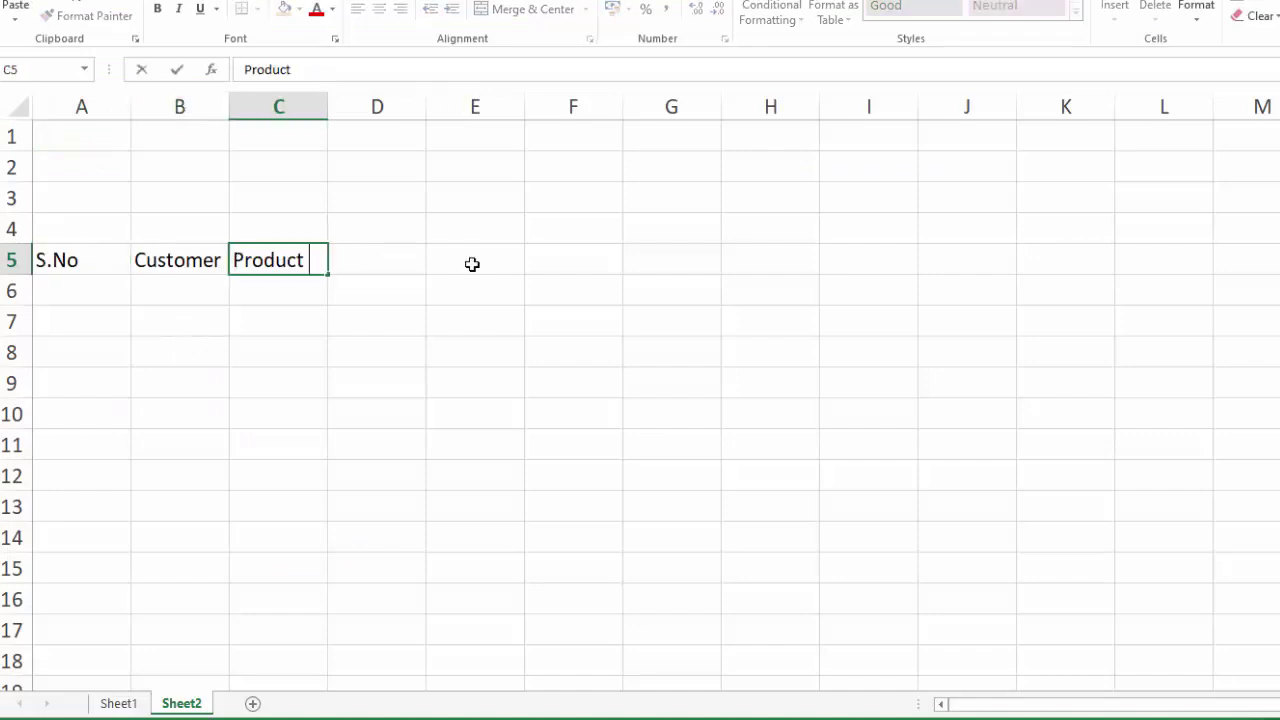
{"action": "type", "text": " Name"}
{"action": "key", "text": "Tab"}
{"action": "type", "text": "Loan Amount"}
{"action": "key", "text": "Tab"}
{"action": "type", "text": "Down Payment"}
{"action": "key", "text": "Tab"}
{"action": "type", "text": "No of Years"}
{"action": "key", "text": "Tab"}
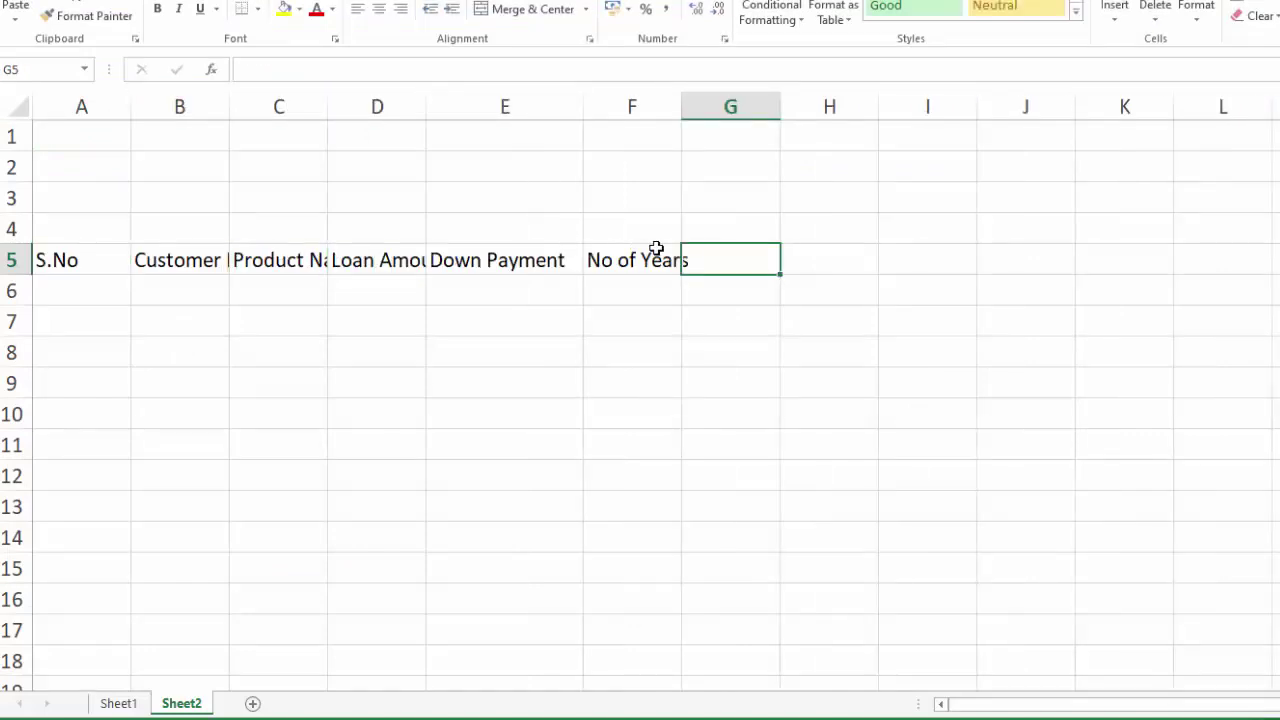
{"action": "type", "text": "M"}
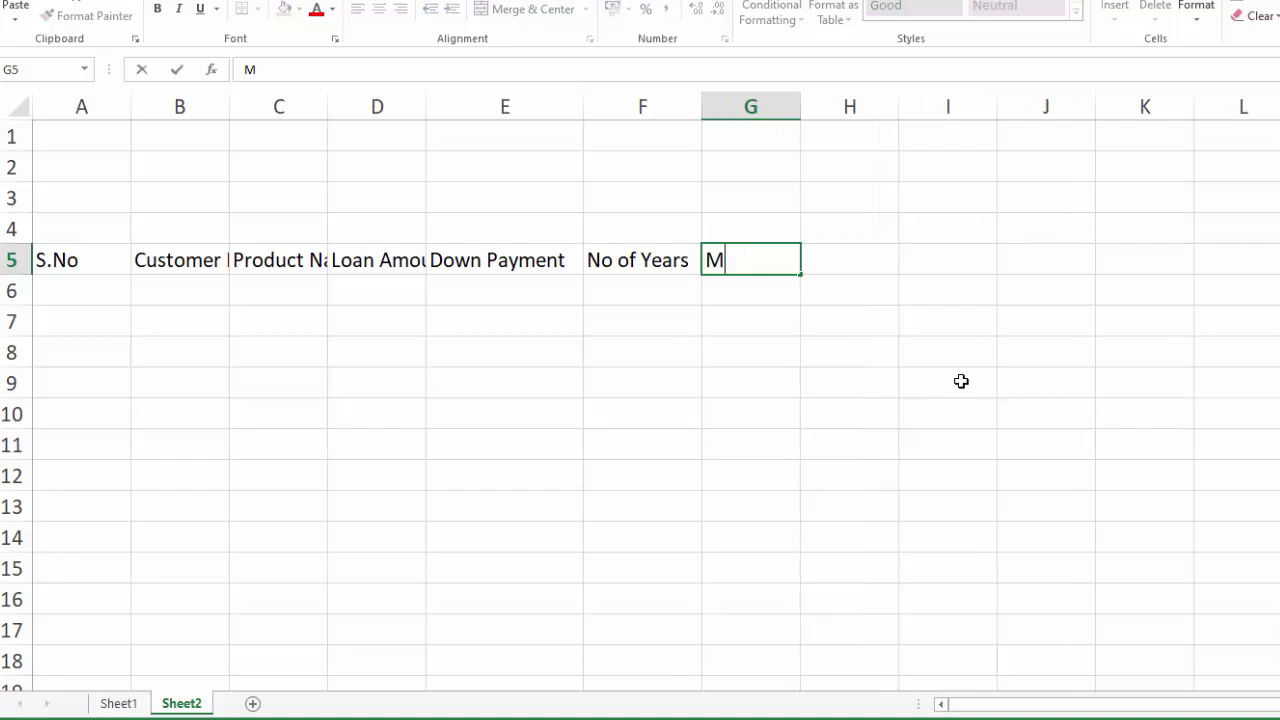
{"action": "key", "text": "BackSpace"}
{"action": "type", "text": "Markup"}
{"action": "key", "text": "Tab"}
{"action": "type", "text": "Monthly Ins"}
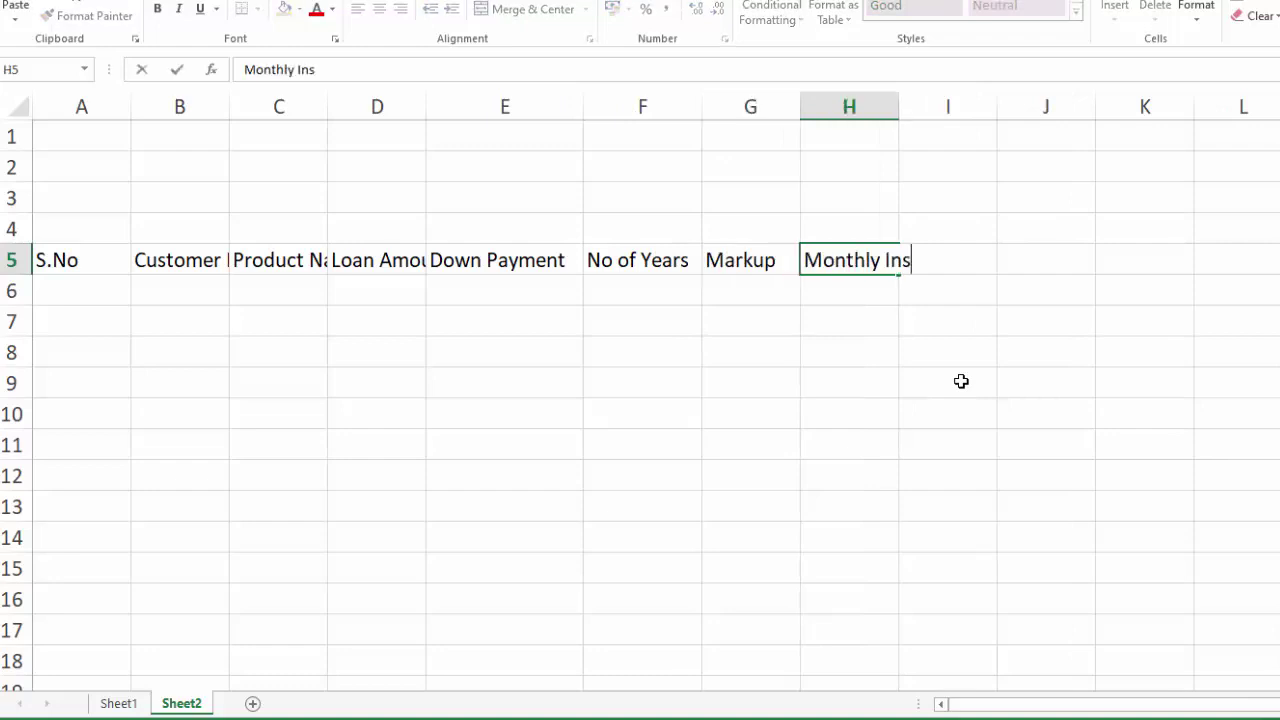
{"action": "type", "text": "tallment"}
{"action": "key", "text": "Tab"}
- Fill serial numbers 1–10 down column A and paste the customer names starting at B6
{"action": "left_click", "coordinate": [83, 293]}
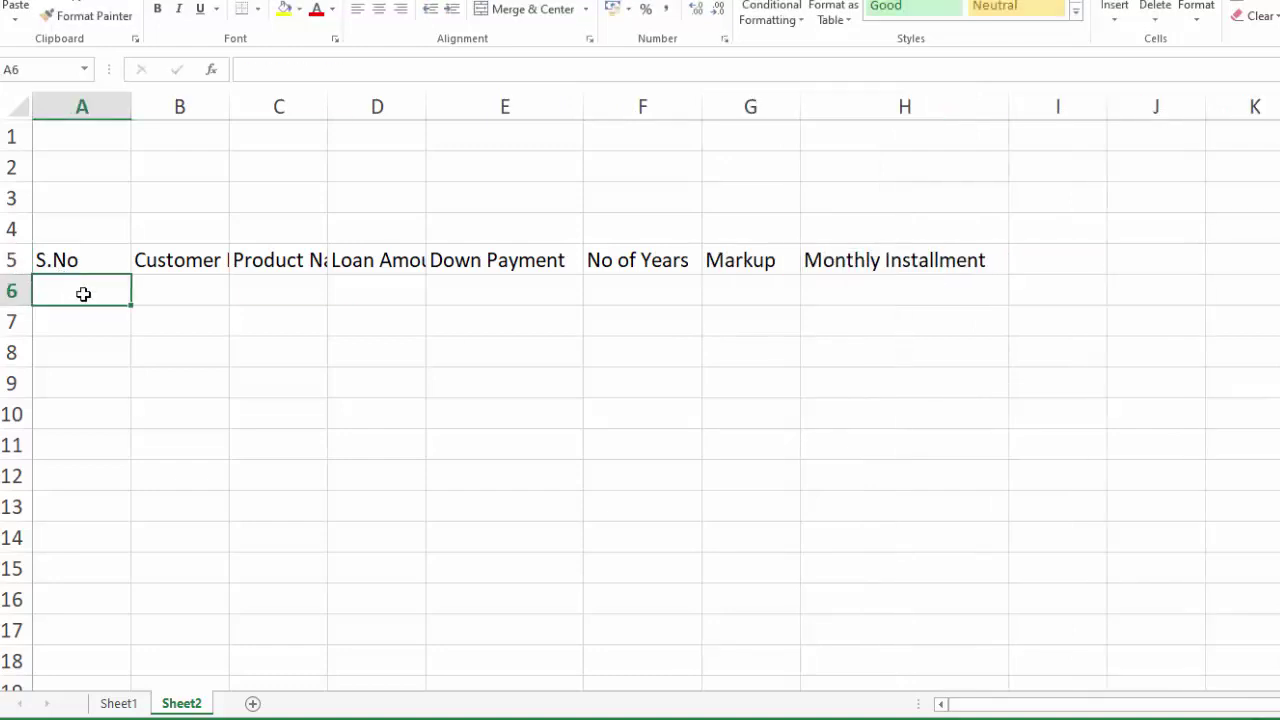
{"action": "type", "text": "1"}
{"action": "key", "text": "Return"}
{"action": "type", "text": "2"}
{"action": "key", "text": "Return"}
{"action": "left_click", "coordinate": [83, 288]}
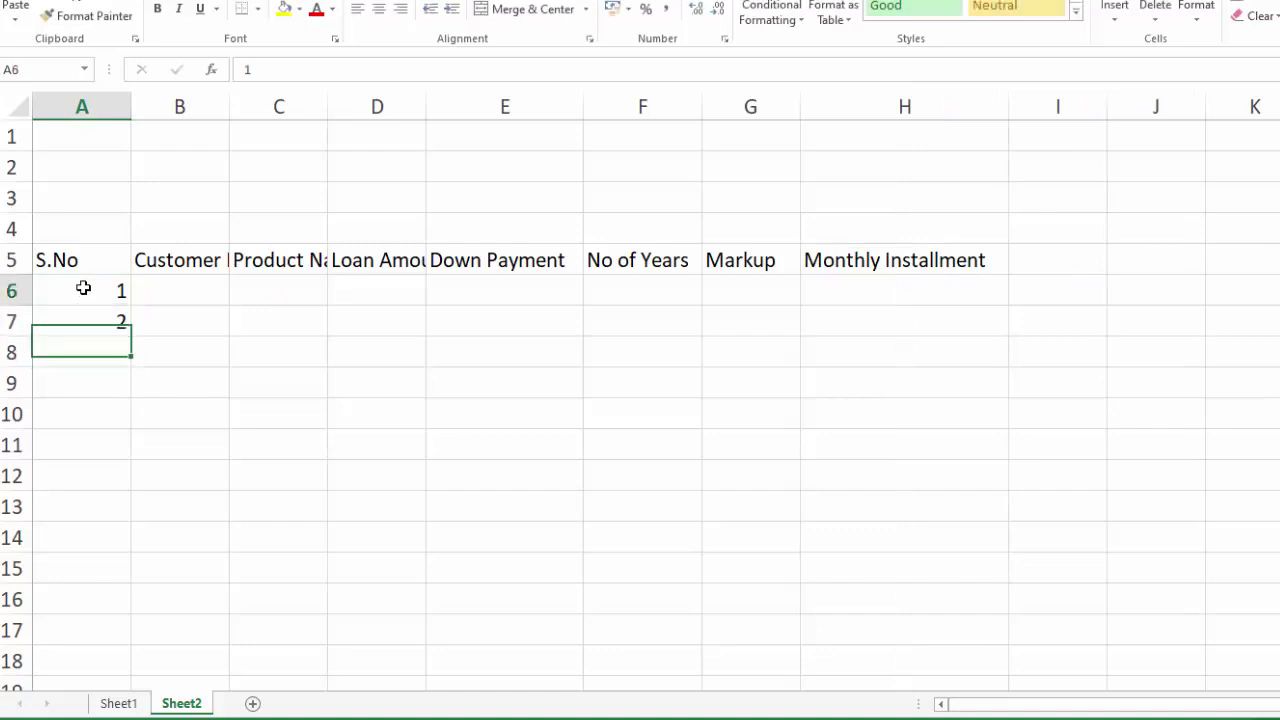
{"action": "mouse_move", "coordinate": [83, 288]}
{"action": "left_mouse_down"}
{"action": "mouse_move", "coordinate": [101, 316]}
{"action": "mouse_move", "coordinate": [123, 572]}
{"action": "left_mouse_up"}
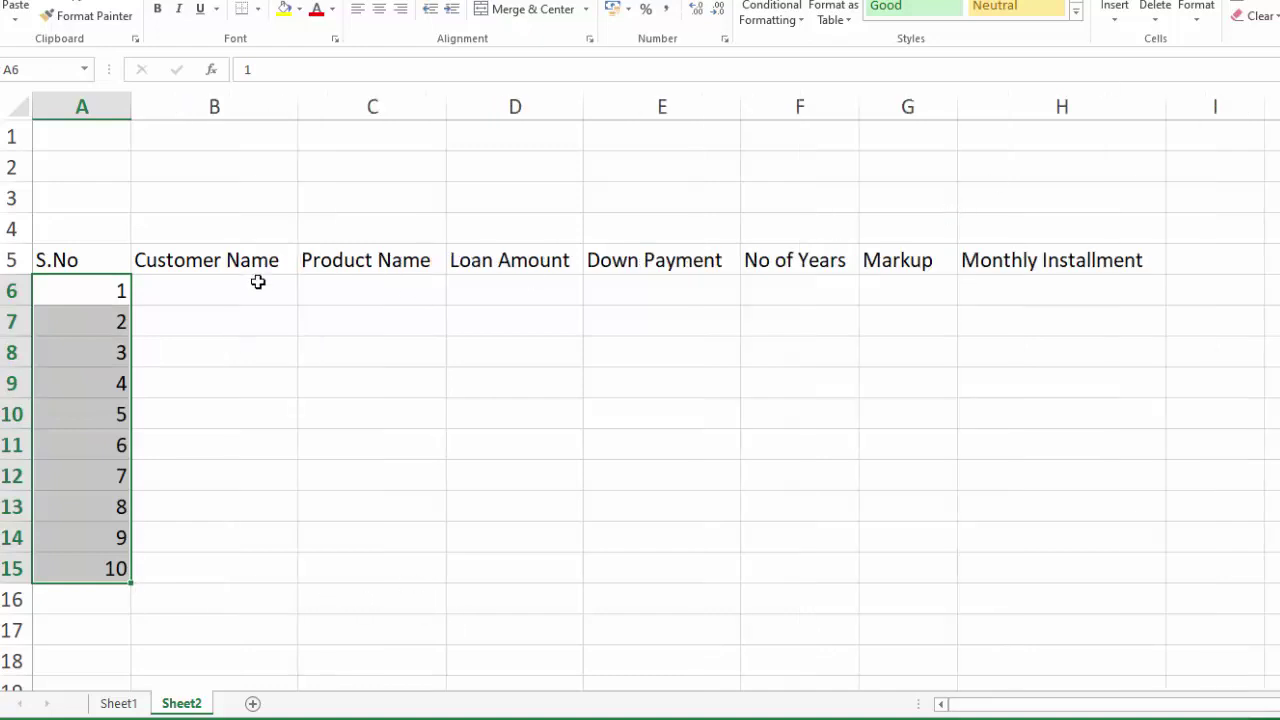
{"action": "left_click", "coordinate": [258, 282]}
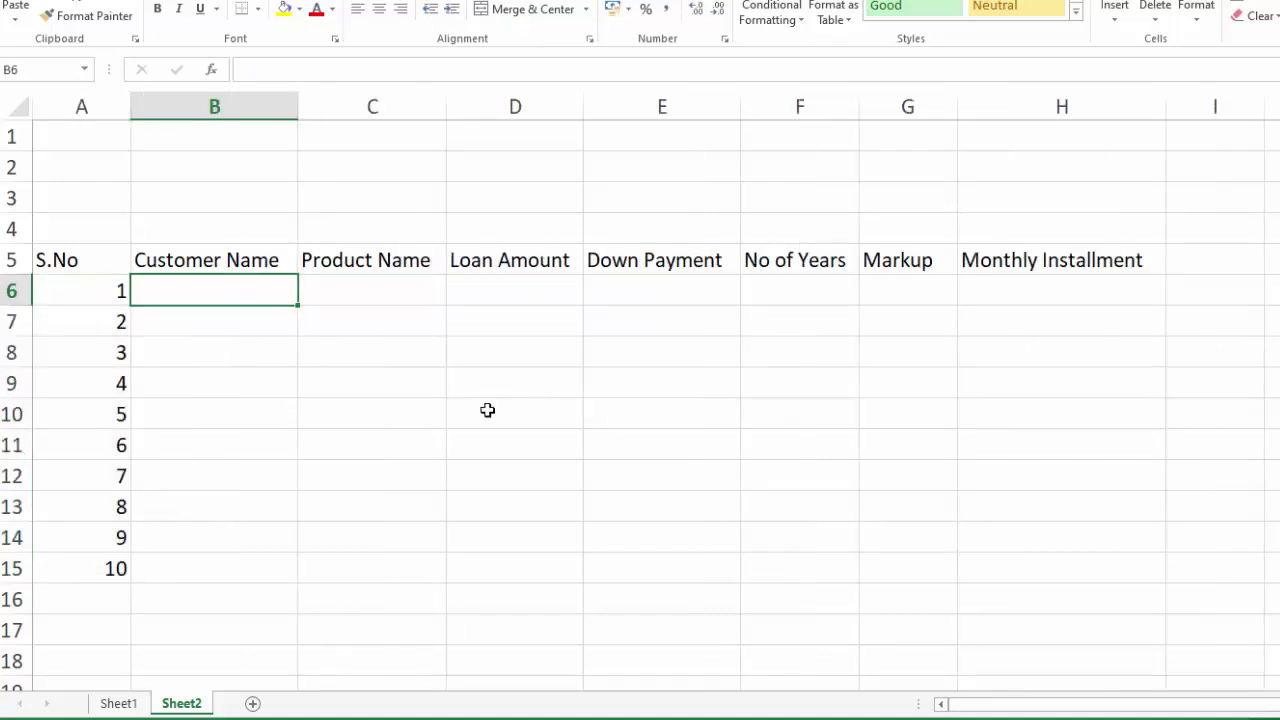
{"action": "key", "text": "ctrl+v"}
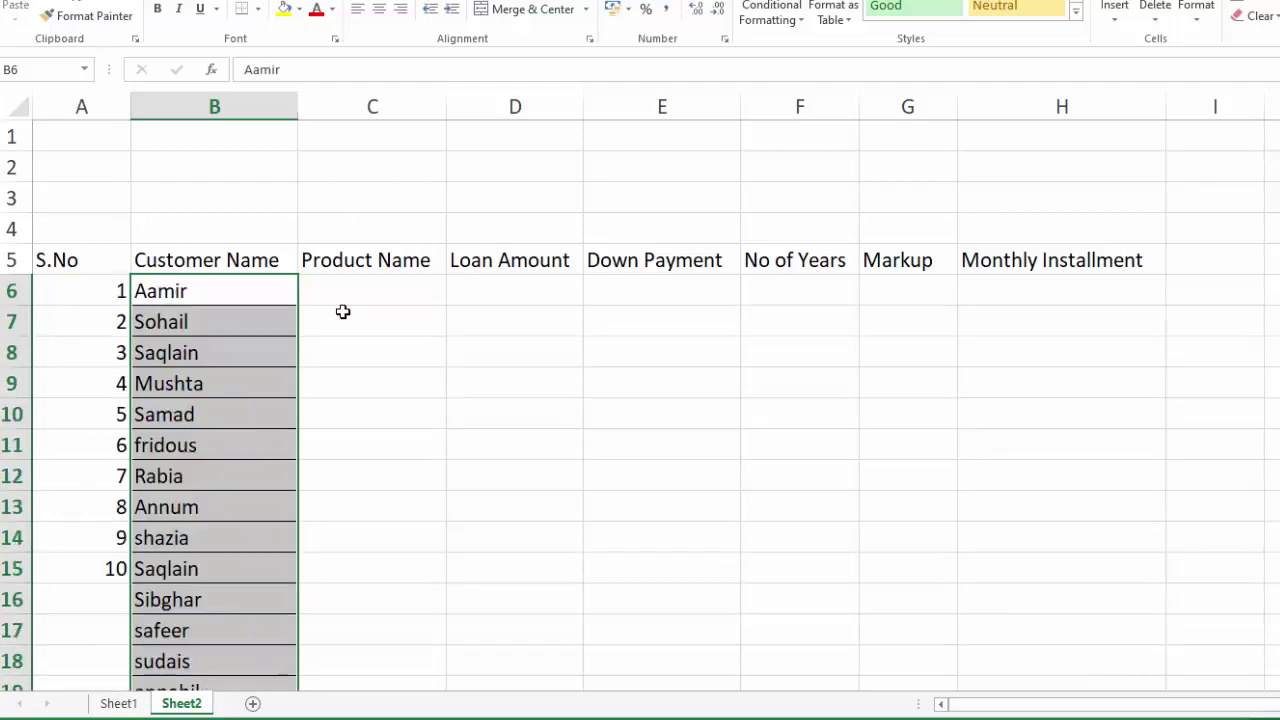
- Apply a List data validation to the Product Name cells from C6 down, offering Car, House and Loan
{"action": "left_click", "coordinate": [361, 295]}
{"action": "left_click_drag", "start_coordinate": [361, 295], "coordinate": [380, 660]}
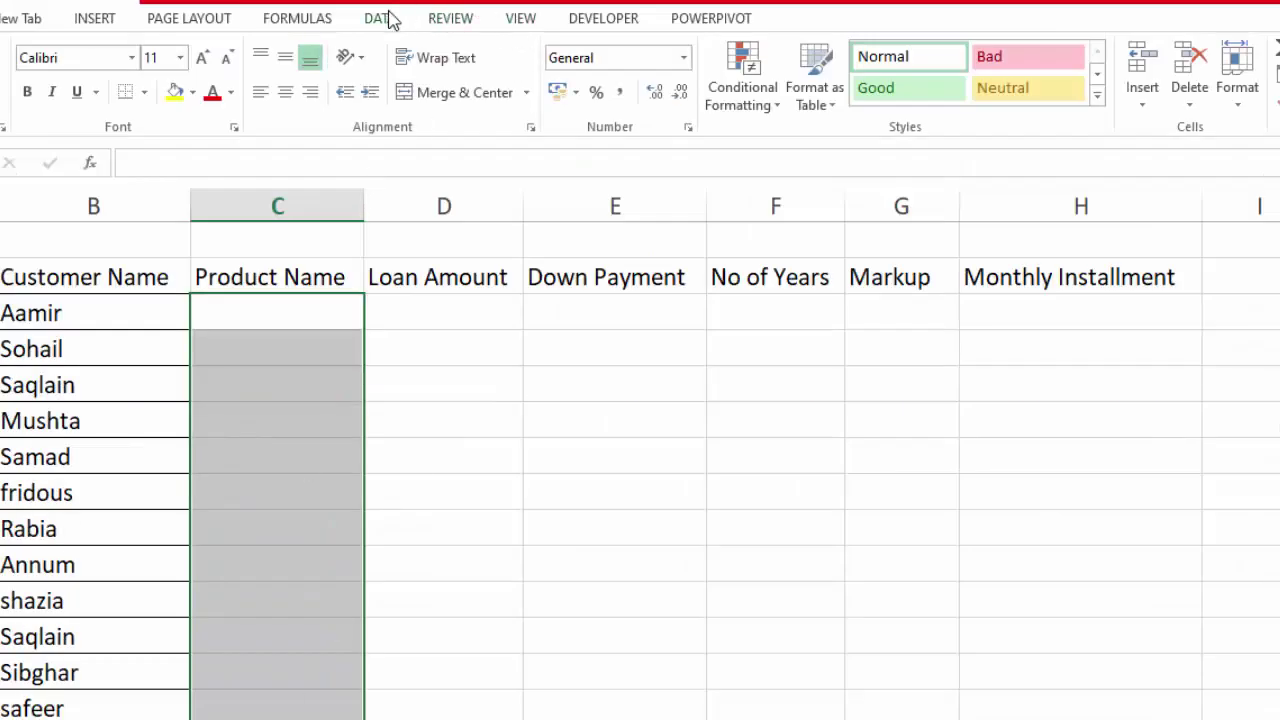
{"action": "left_click", "coordinate": [390, 20]}
{"action": "left_click", "coordinate": [778, 105]}
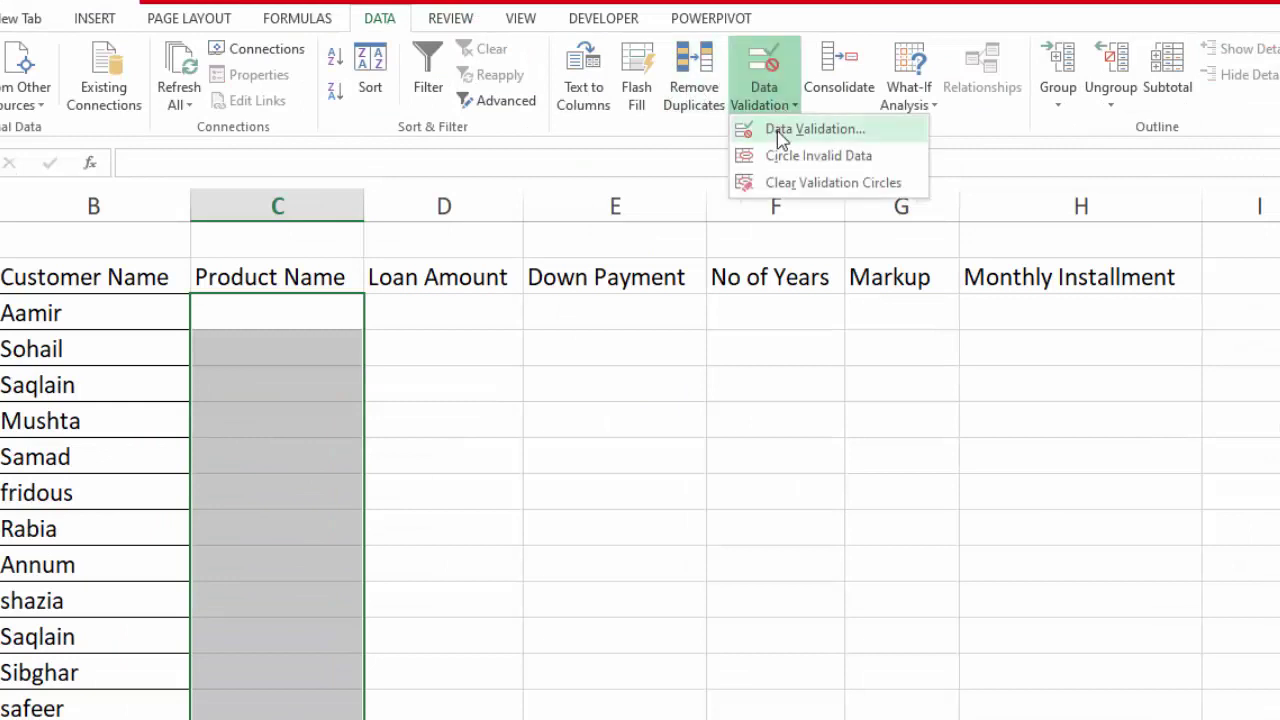
{"action": "left_click", "coordinate": [777, 128]}
{"action": "left_click", "coordinate": [600, 620]}
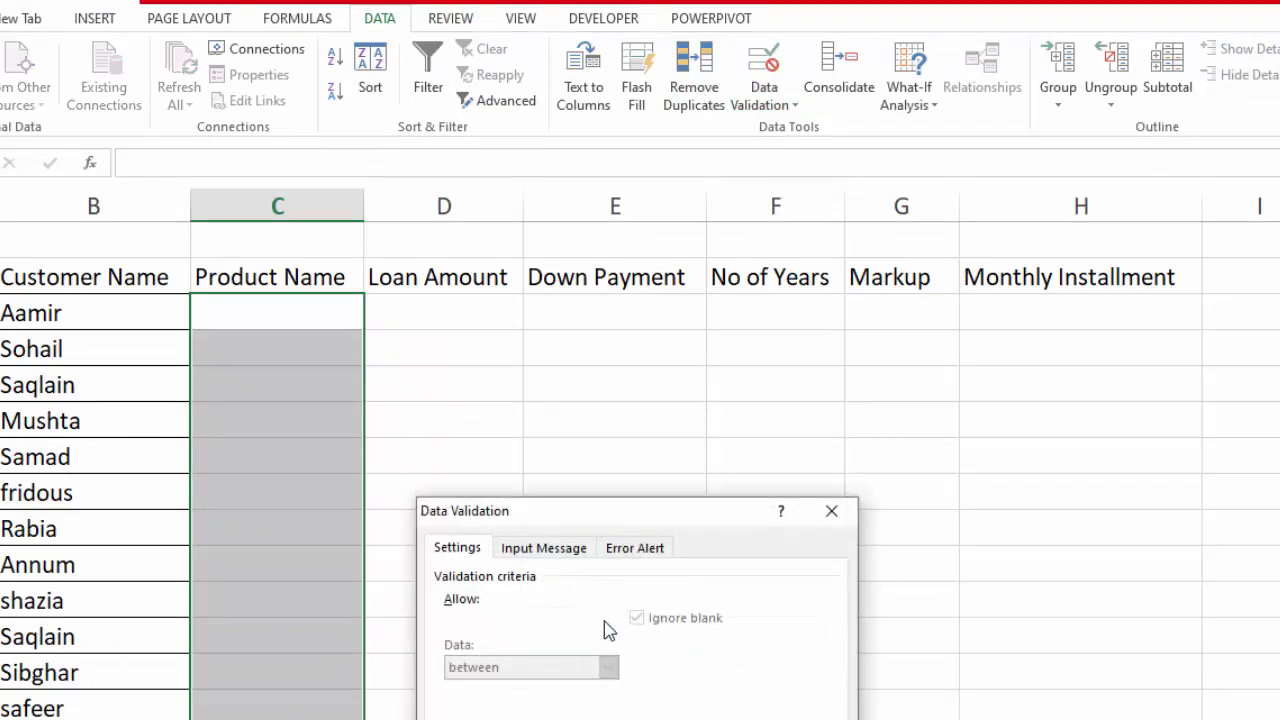
{"action": "left_click", "coordinate": [498, 684]}
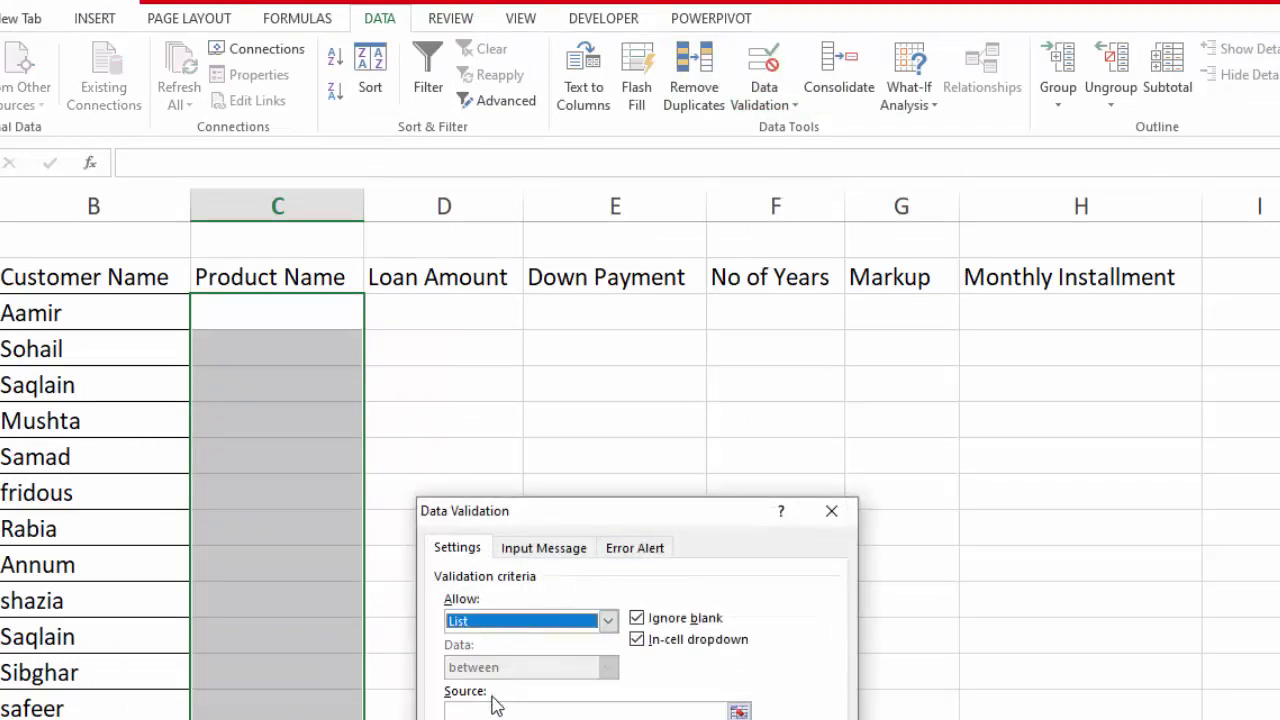
{"action": "left_click", "coordinate": [492, 642]}
{"action": "type", "text": "Car"}
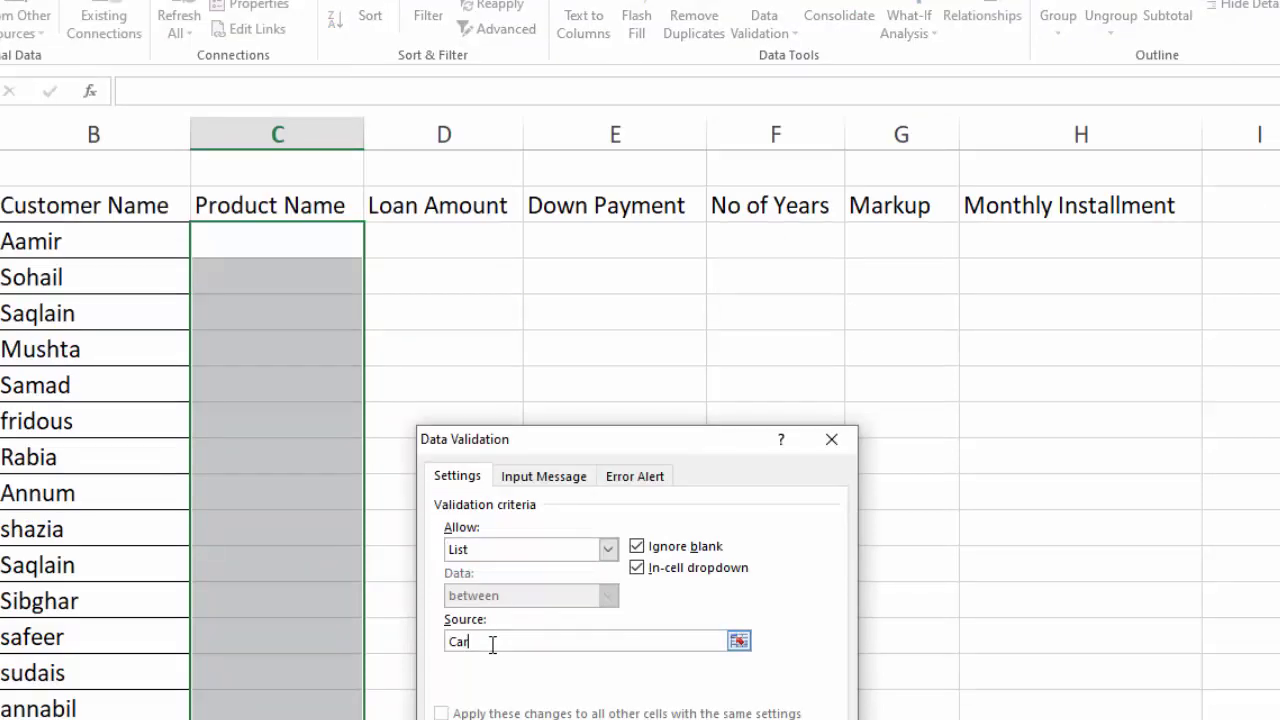
{"action": "type", "text": "oan"}
{"action": "key", "text": "Return"}
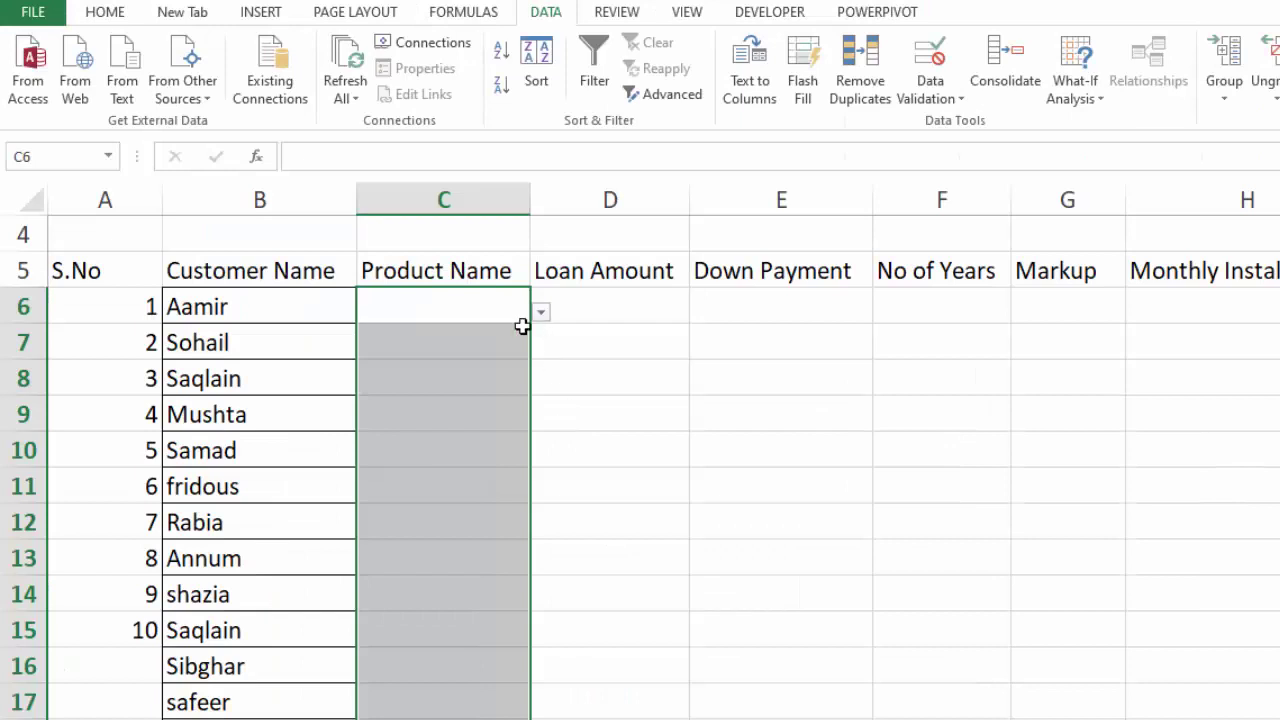
- Enlarge the Product Name text and paste the loan amounts into column D starting at D6
{"action": "left_click", "coordinate": [105, 12]}
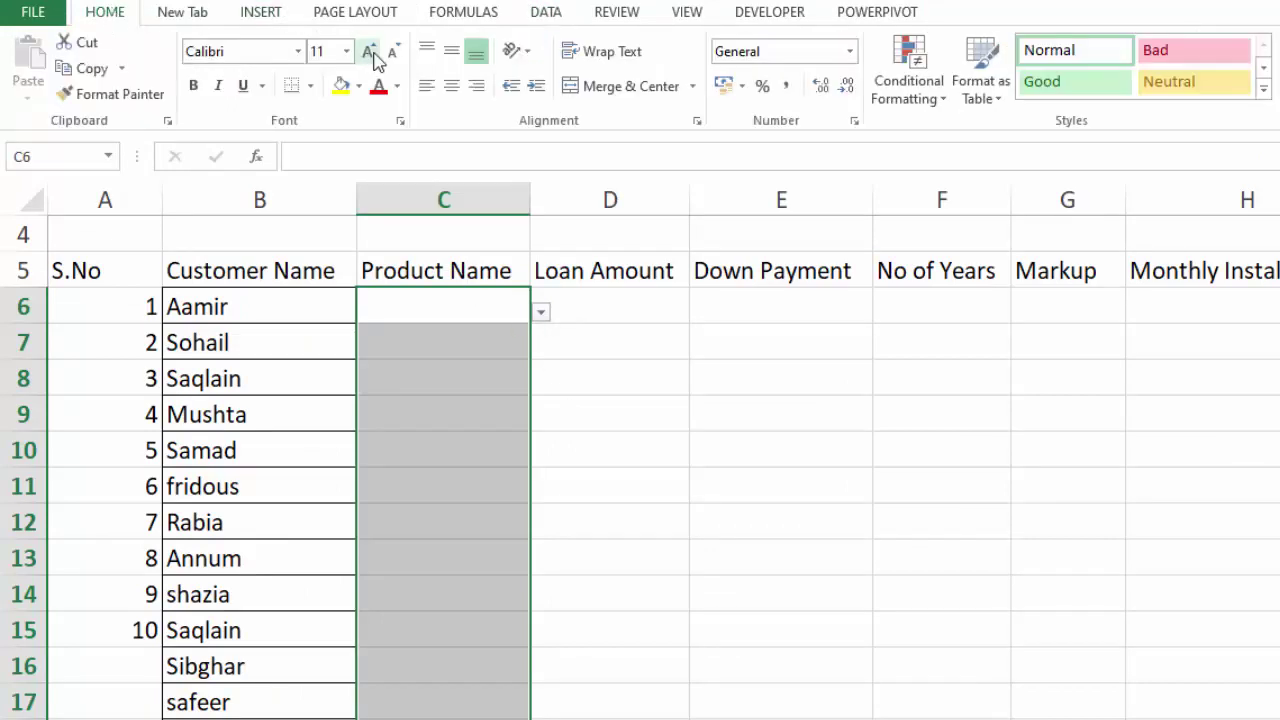
{"action": "type", "text": "House"}
{"action": "left_click", "coordinate": [487, 321]}
{"action": "left_click_drag", "start_coordinate": [487, 321], "coordinate": [491, 523]}
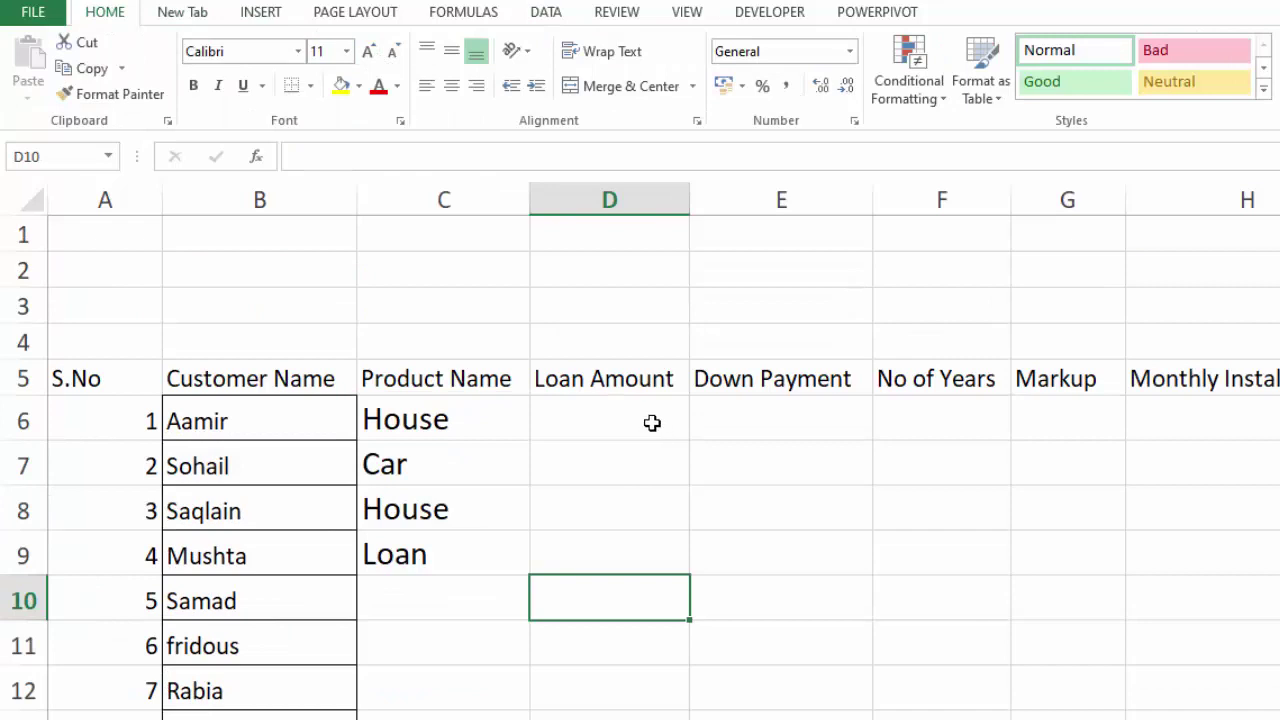
{"action": "left_click", "coordinate": [651, 423]}
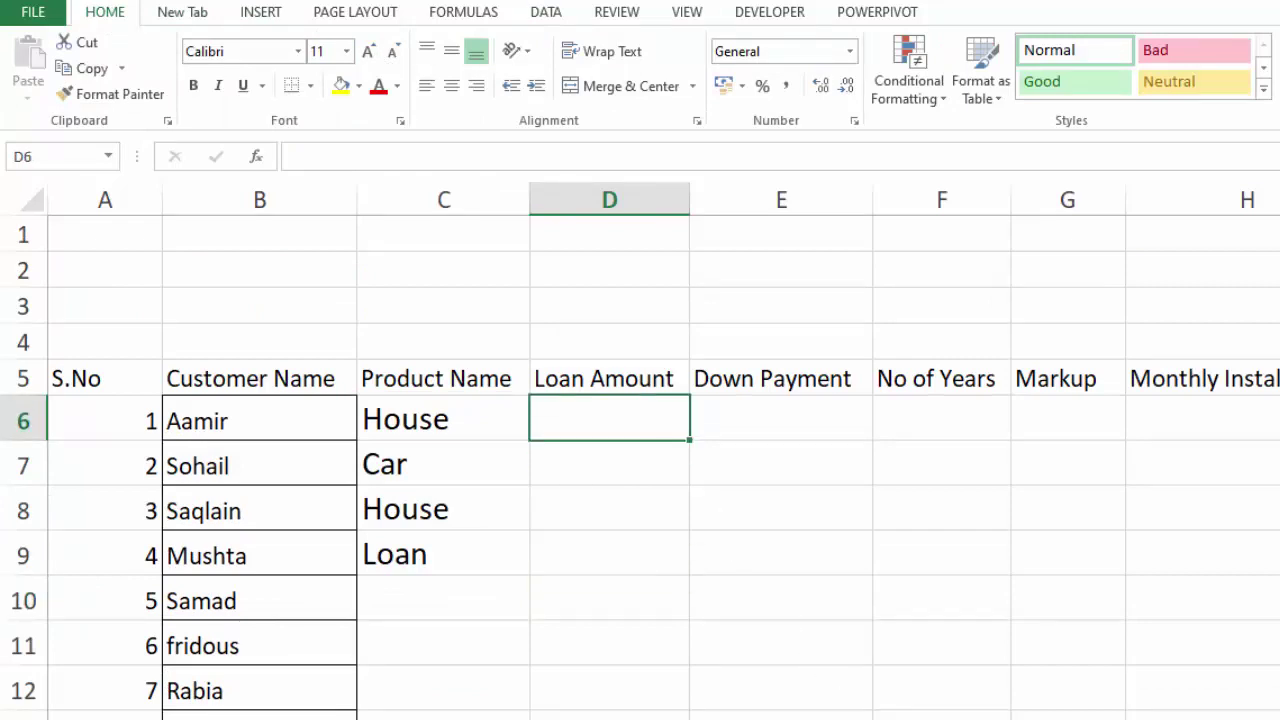
{"action": "key", "text": "ctrl+v"}
- Pick House from C10's product dropdown for the fifth customer
{"action": "left_click", "coordinate": [405, 592]}
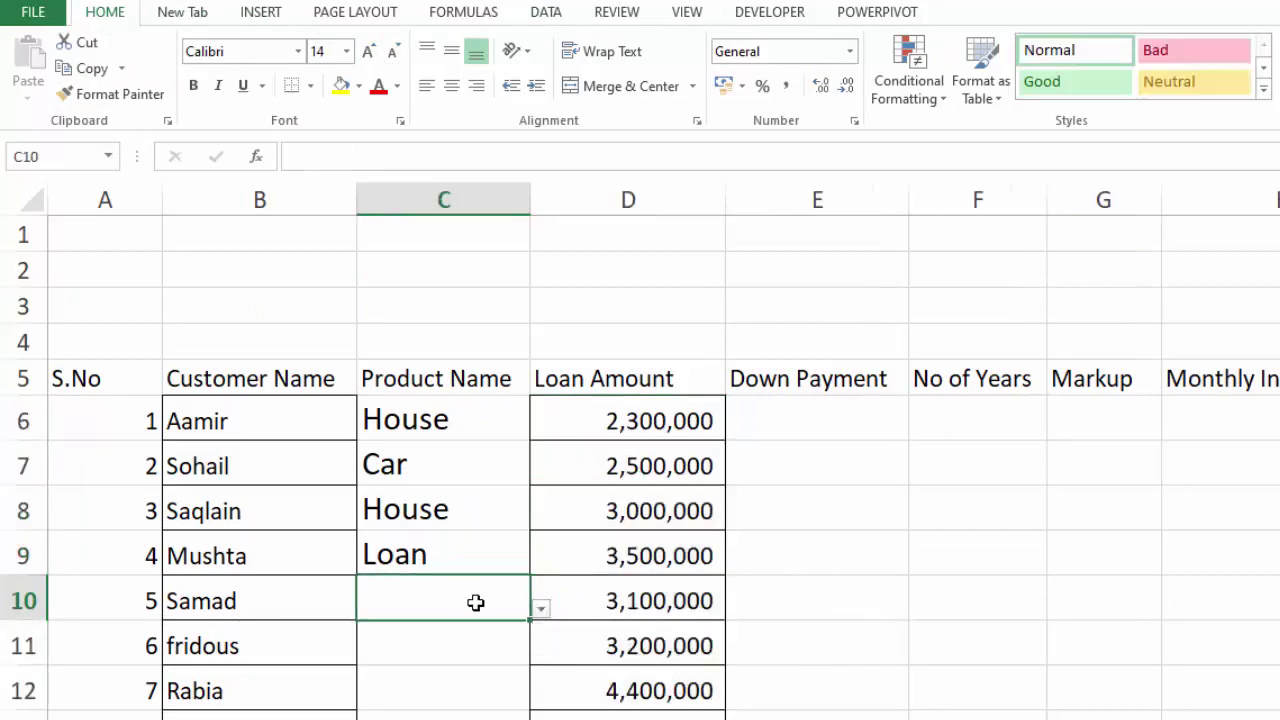
{"action": "left_click", "coordinate": [538, 611]}
{"action": "left_click", "coordinate": [400, 657]}
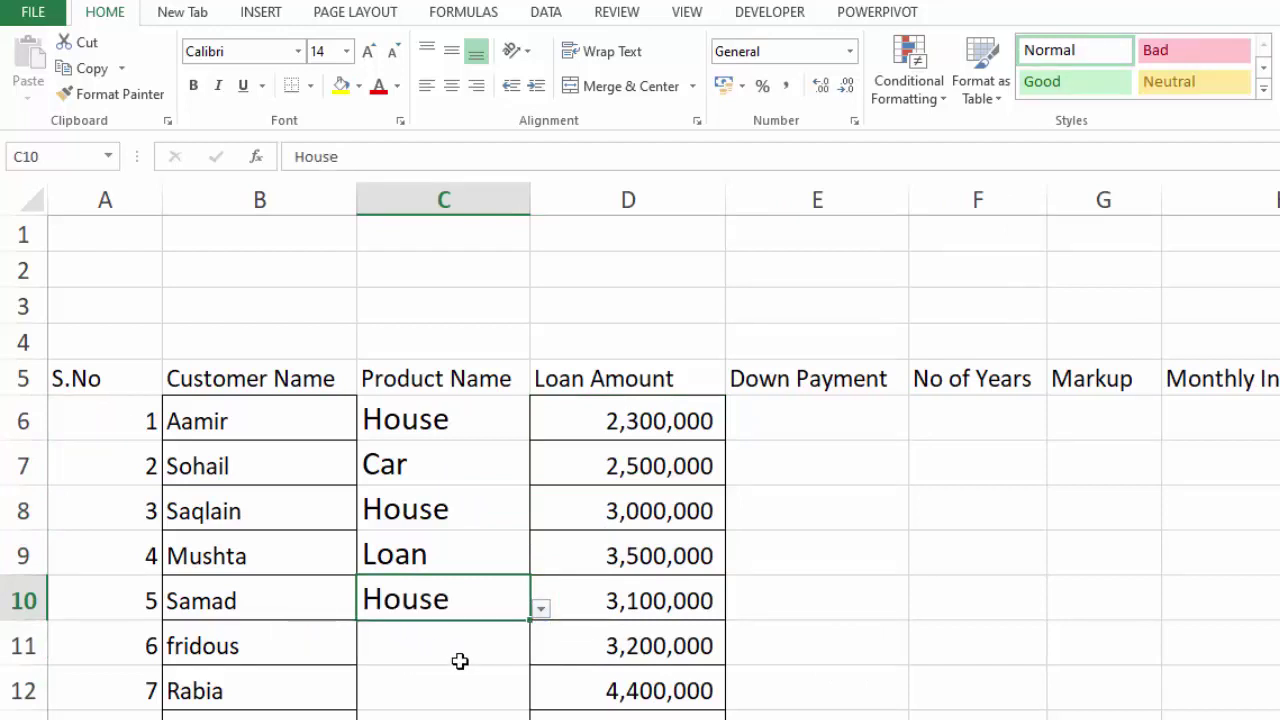
{"action": "left_click", "coordinate": [478, 668]}
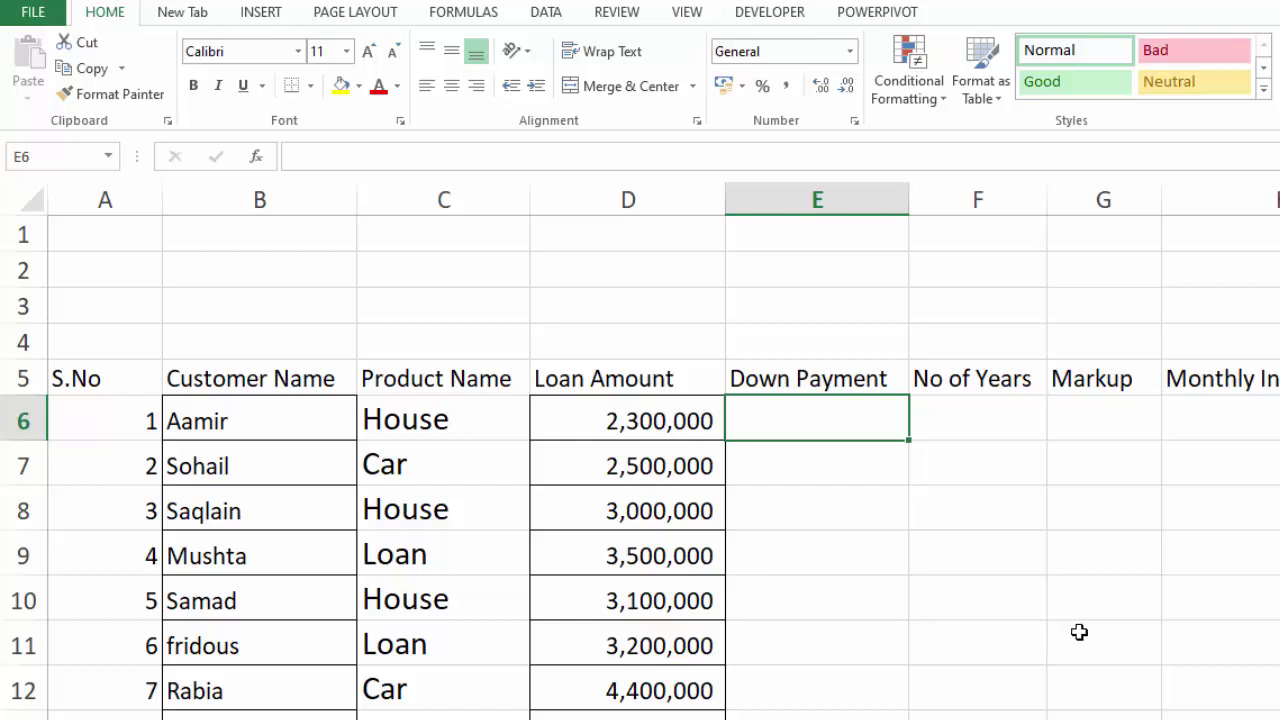
- Set Down Payment E6 to =D6*20% and copy it down the column
{"action": "type", "text": "="}
{"action": "left_click", "coordinate": [694, 421]}
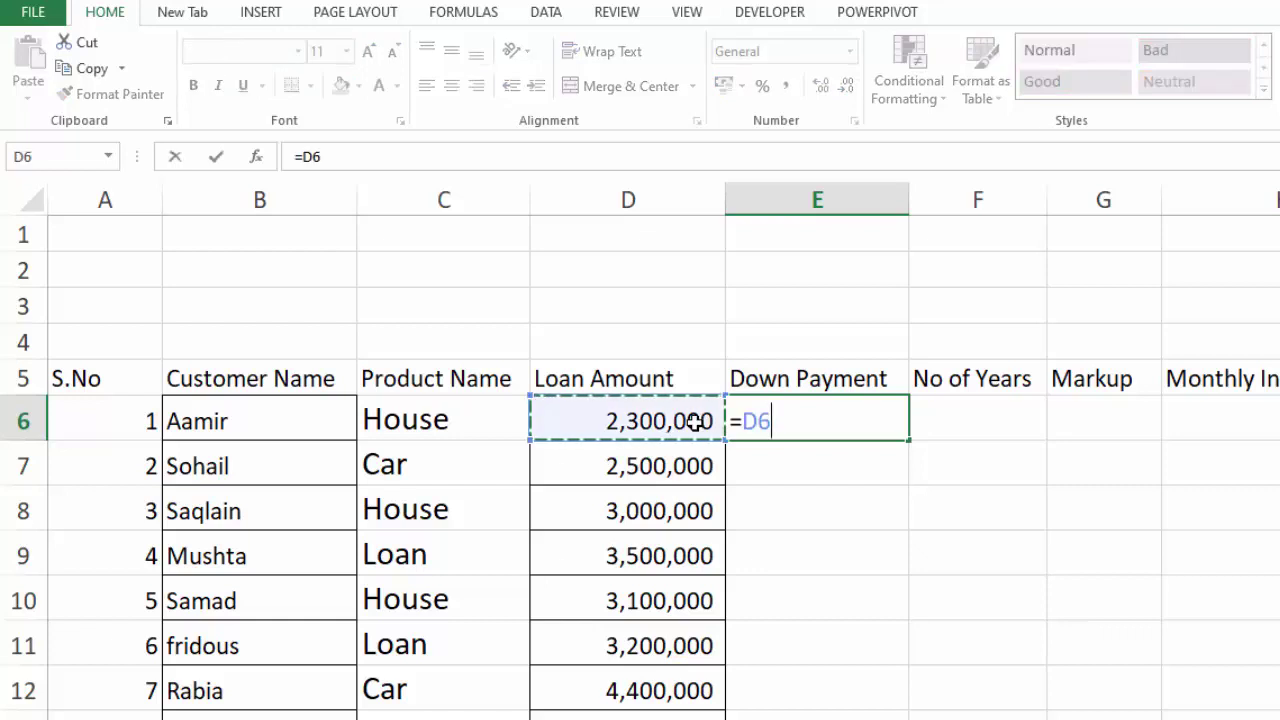
{"action": "type", "text": "*3%"}
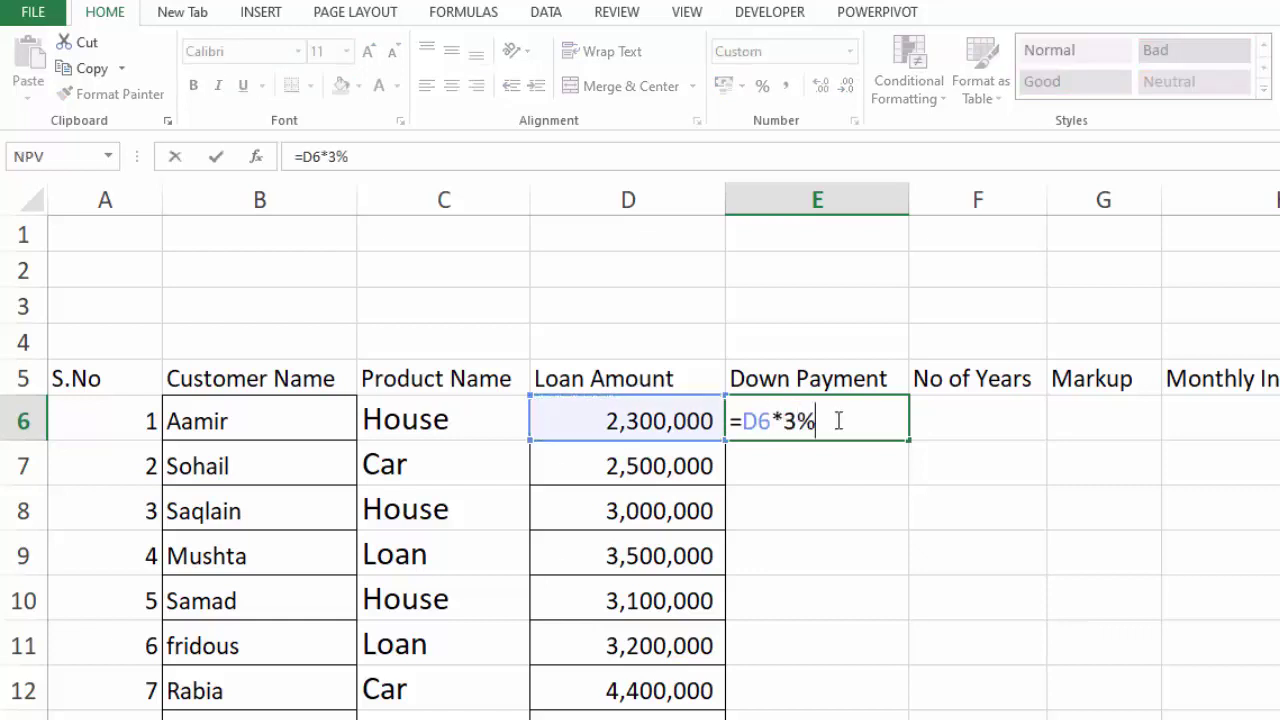
{"action": "left_click", "coordinate": [797, 421]}
{"action": "key", "text": "BackSpace"}
{"action": "type", "text": "5"}
{"action": "key", "text": "BackSpace"}
{"action": "type", "text": "10"}
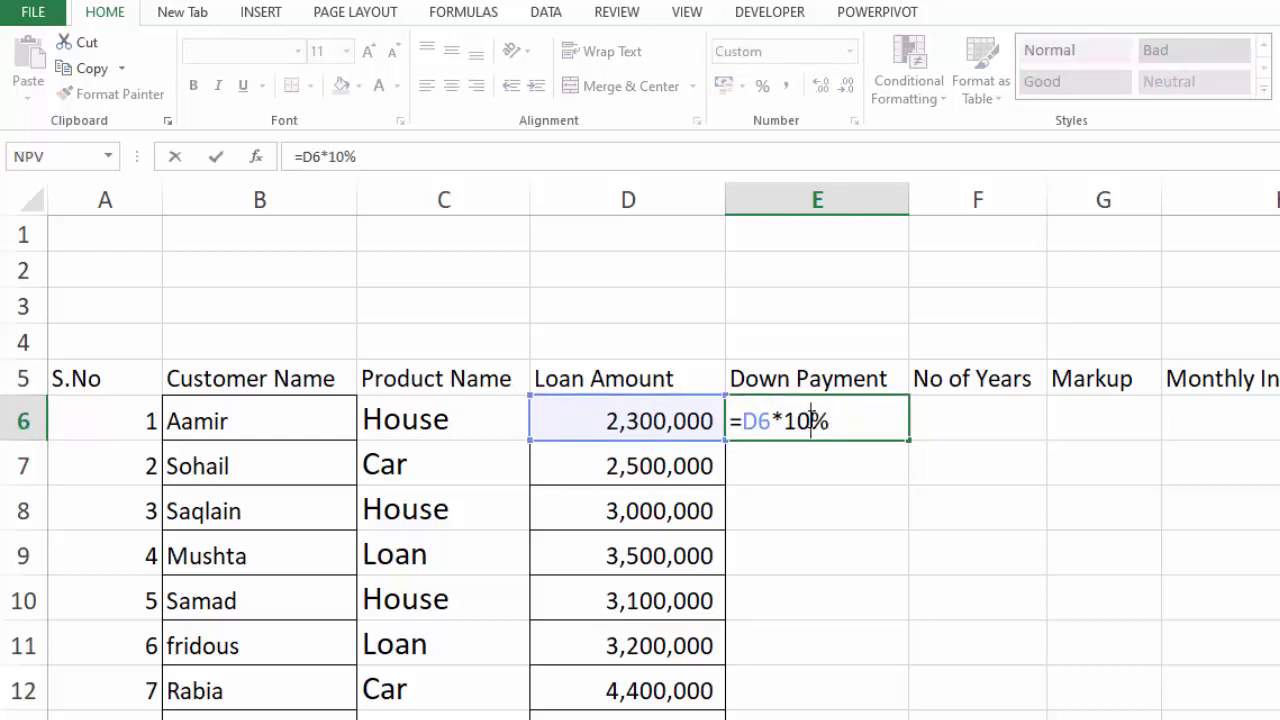
{"action": "key", "text": "BackSpace"}
{"action": "key", "text": "BackSpace"}
{"action": "type", "text": "20"}
{"action": "key", "text": "ctrl+Return"}
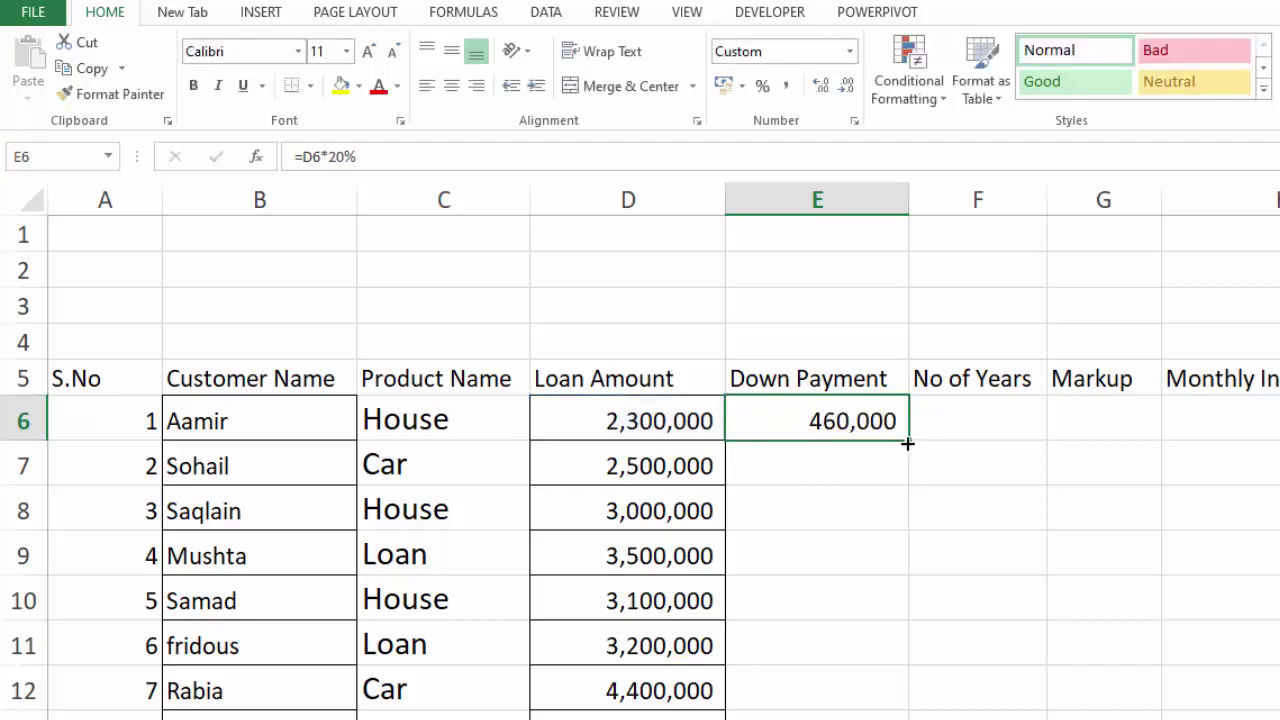
{"action": "double_click", "coordinate": [907, 443]}
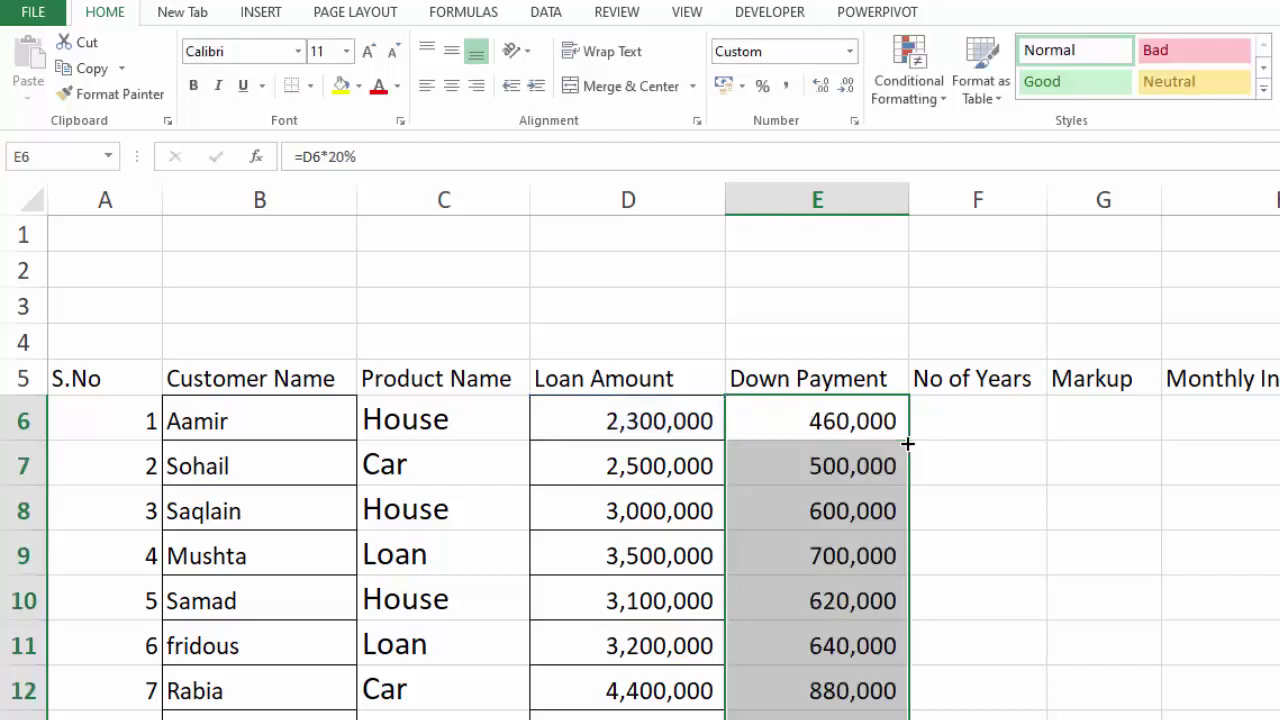
- Enter 12 as the first customer's No of Years
{"action": "left_click", "coordinate": [981, 419]}
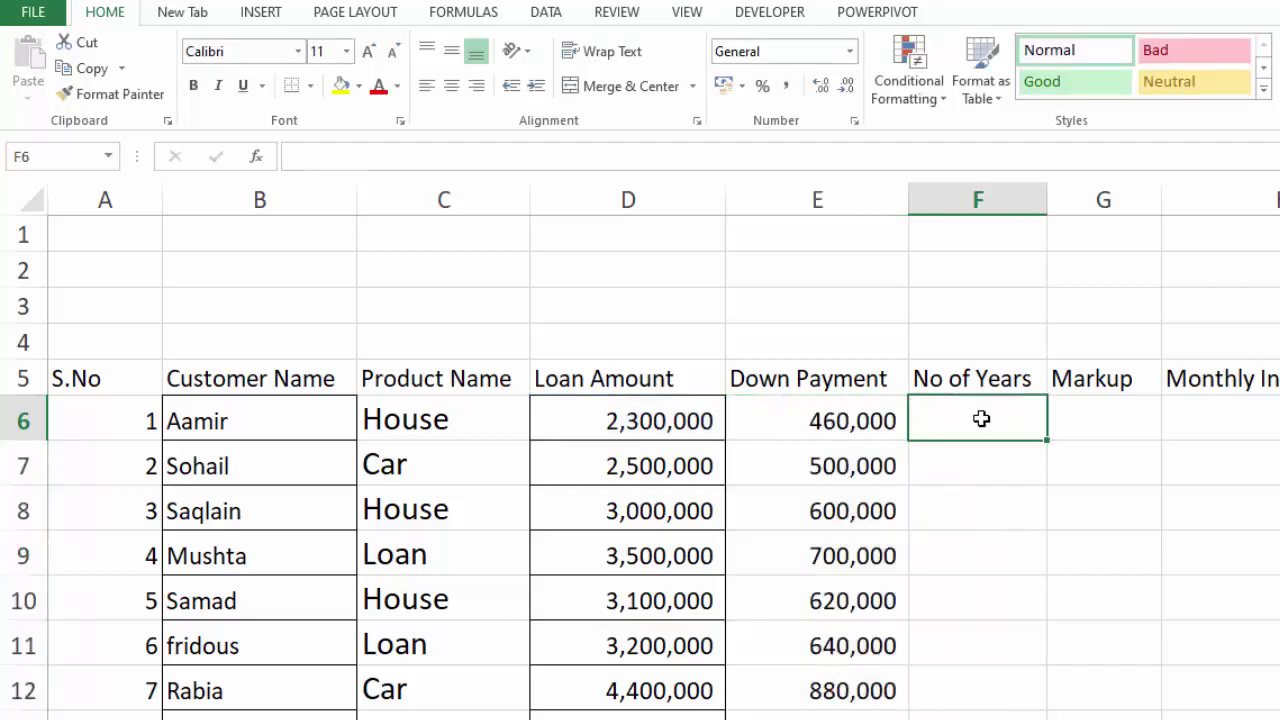
{"action": "type", "text": "12"}
{"action": "key", "text": "Return"}
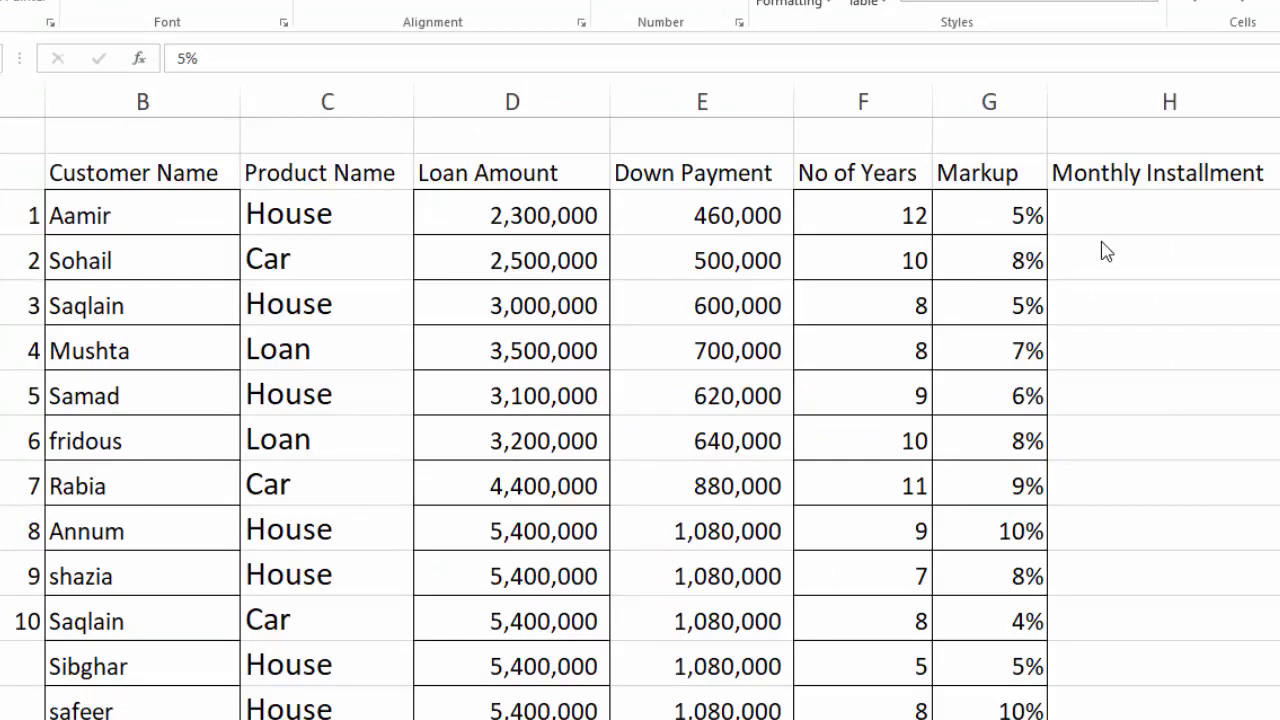
- Enter =PMT(G6/12,F6*12,D6-E6) in H6, giving -Rs17,017.98
{"action": "left_click", "coordinate": [1122, 220]}
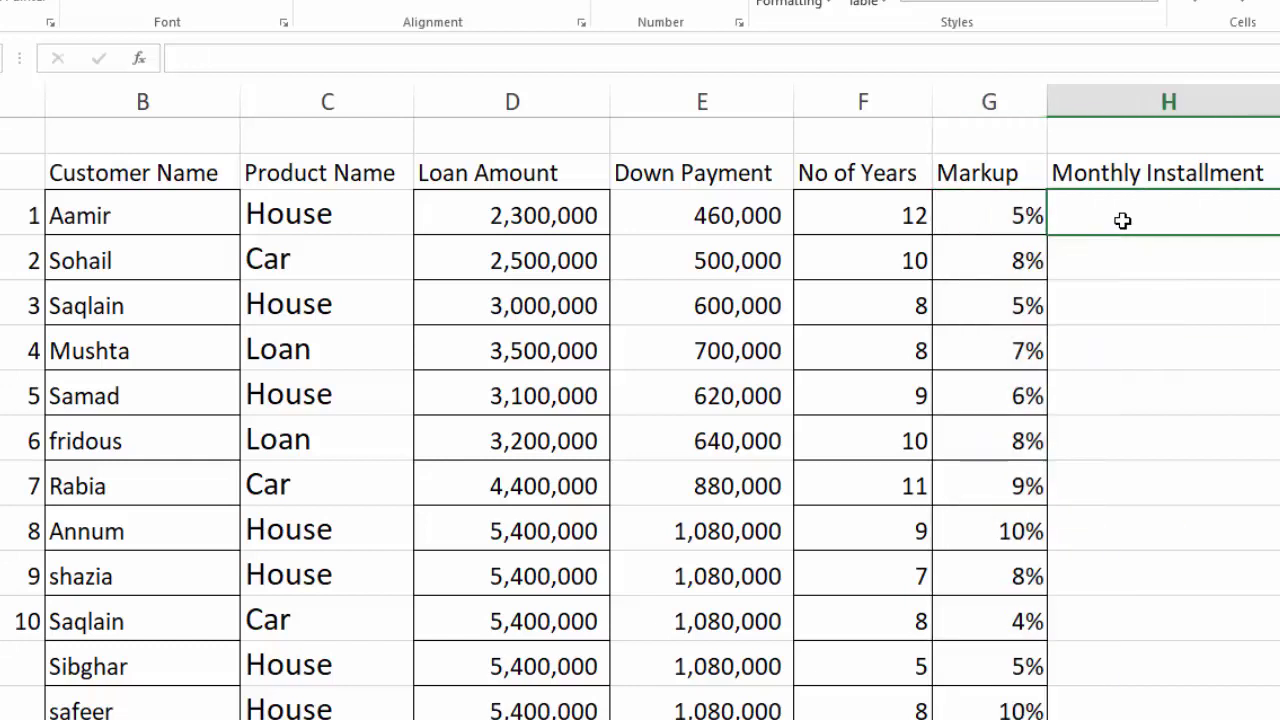
{"action": "type", "text": "="}
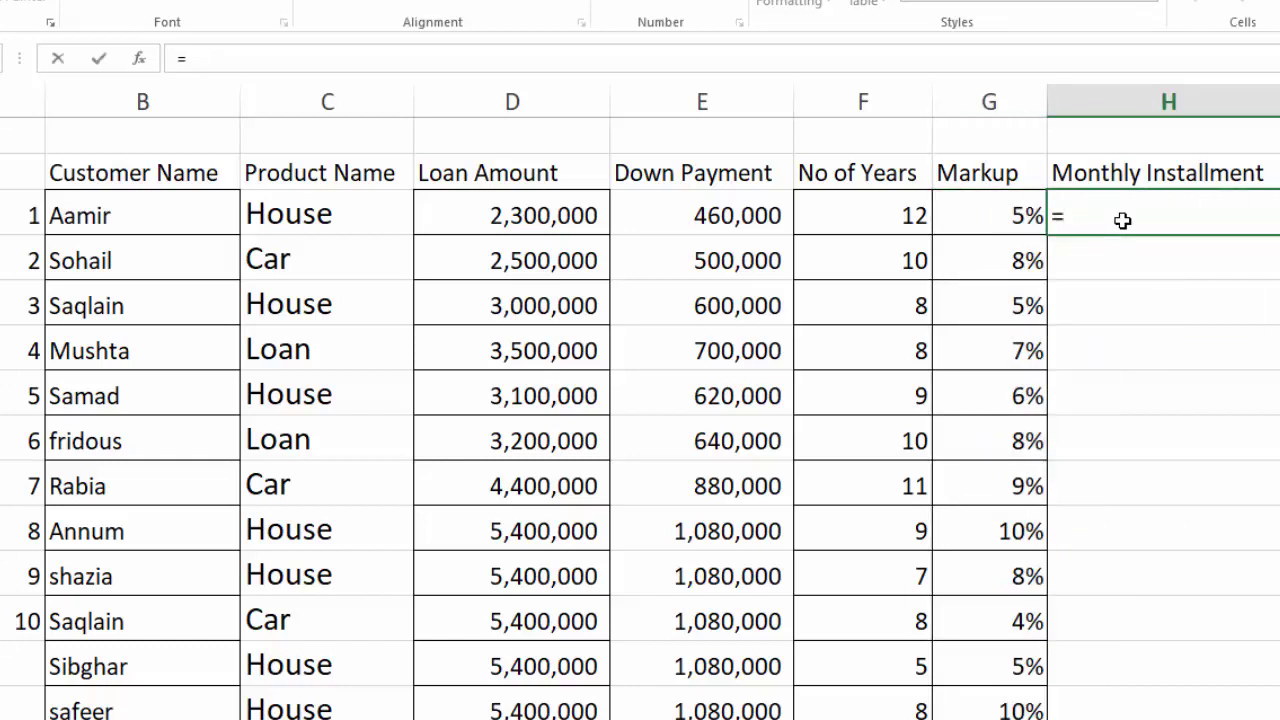
{"action": "type", "text": "PMT("}
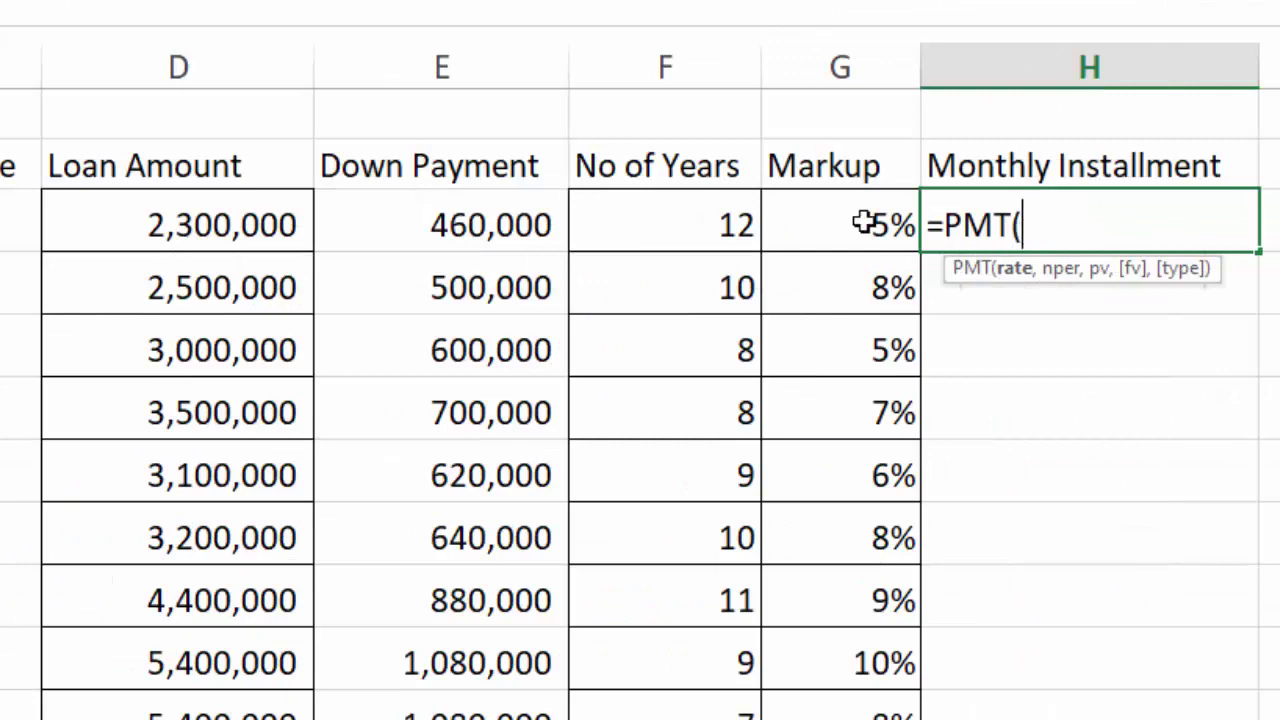
{"action": "left_click", "coordinate": [864, 222]}
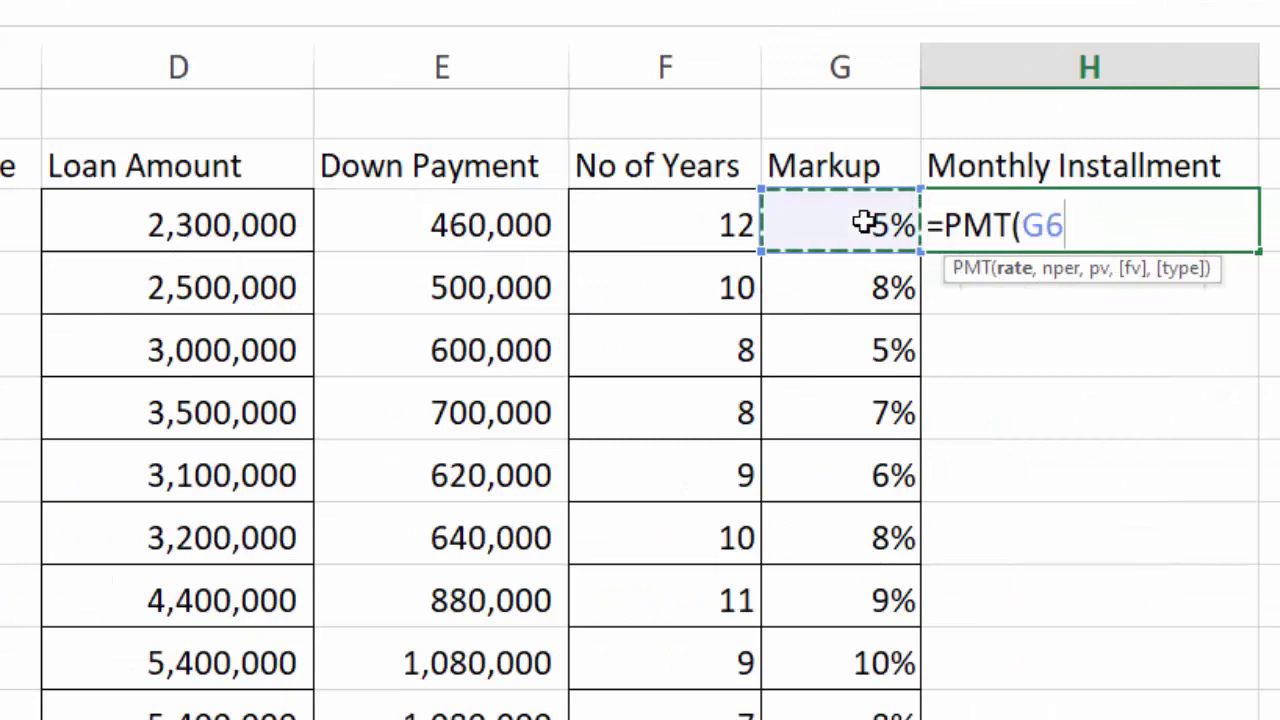
{"action": "type", "text": "/"}
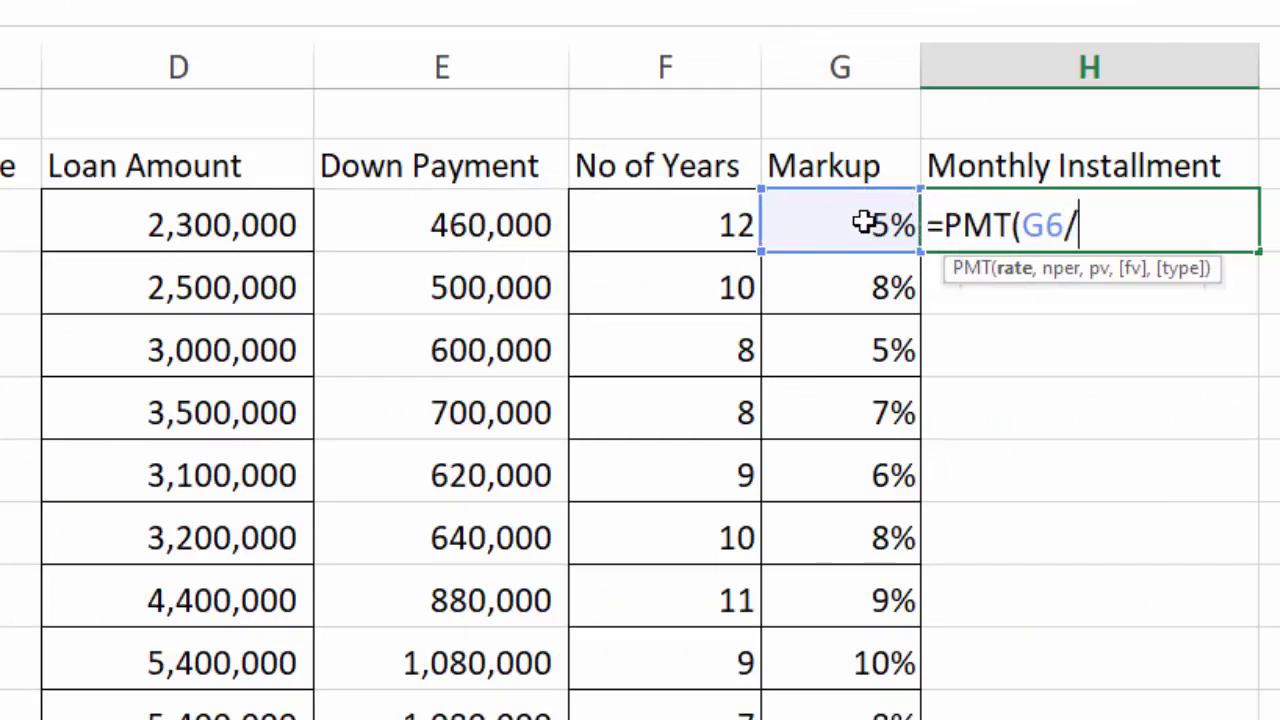
{"action": "type", "text": "12"}
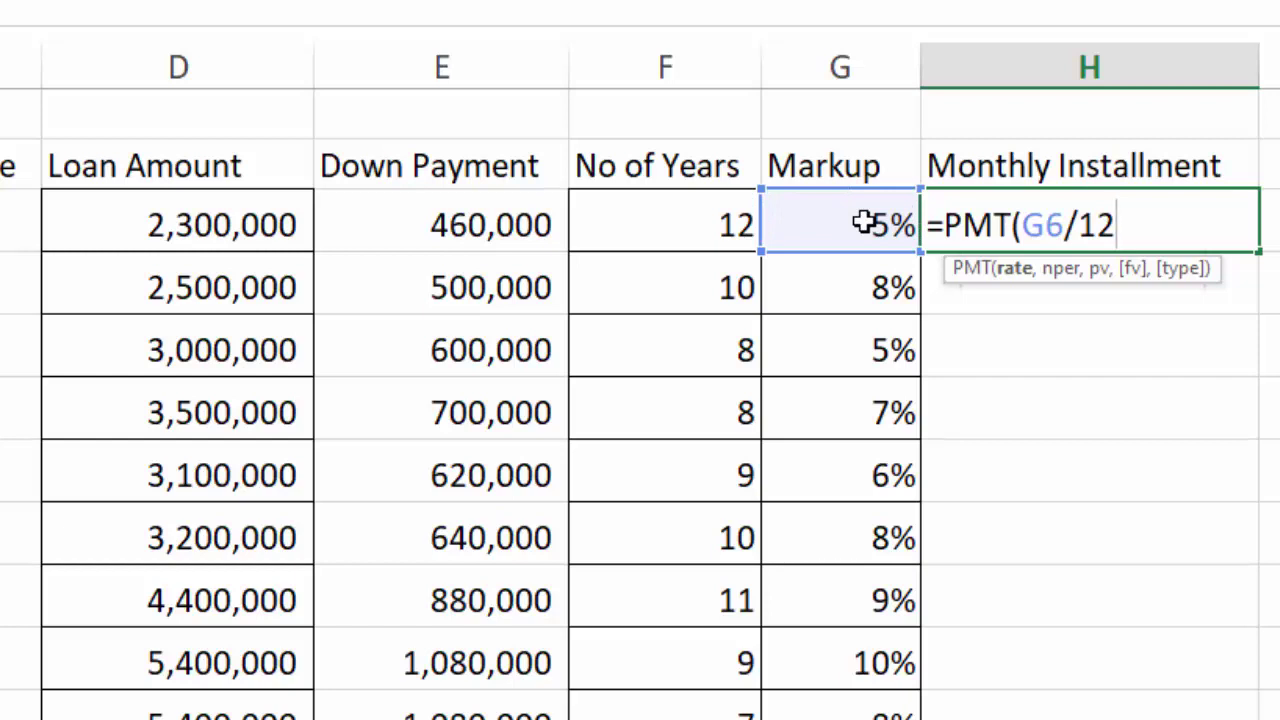
{"action": "type", "text": ","}
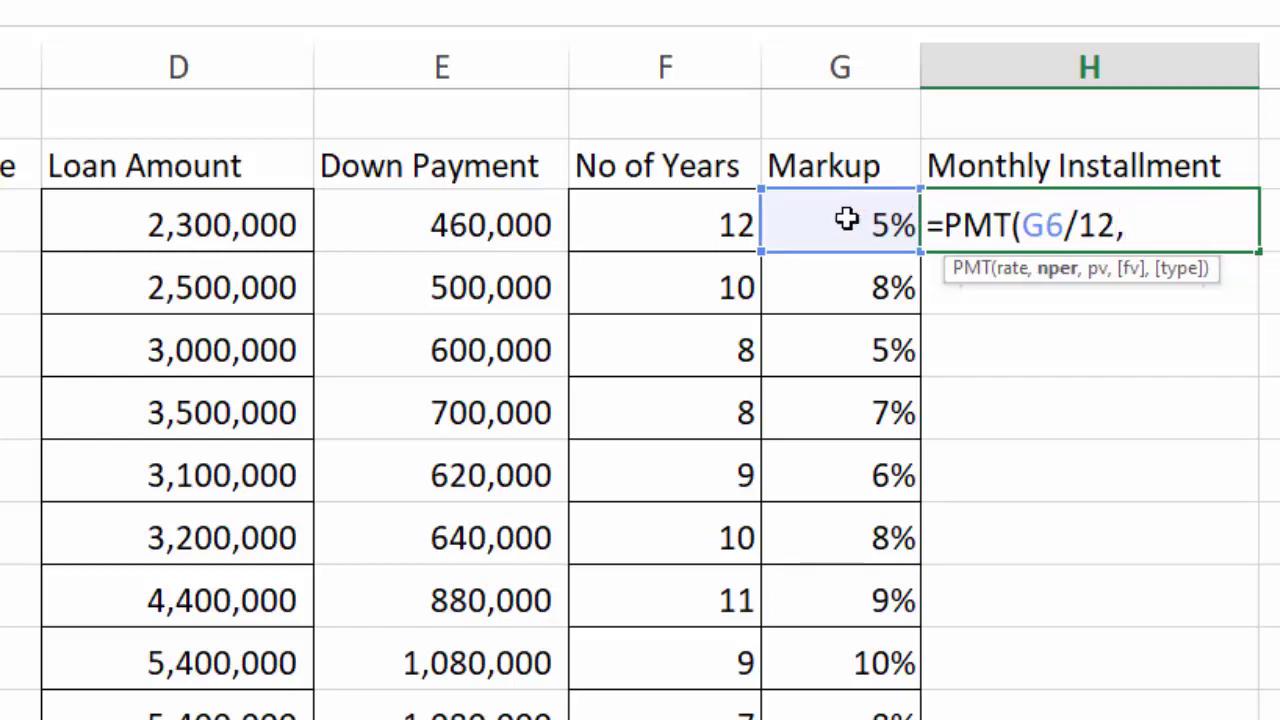
{"action": "left_click", "coordinate": [705, 222]}
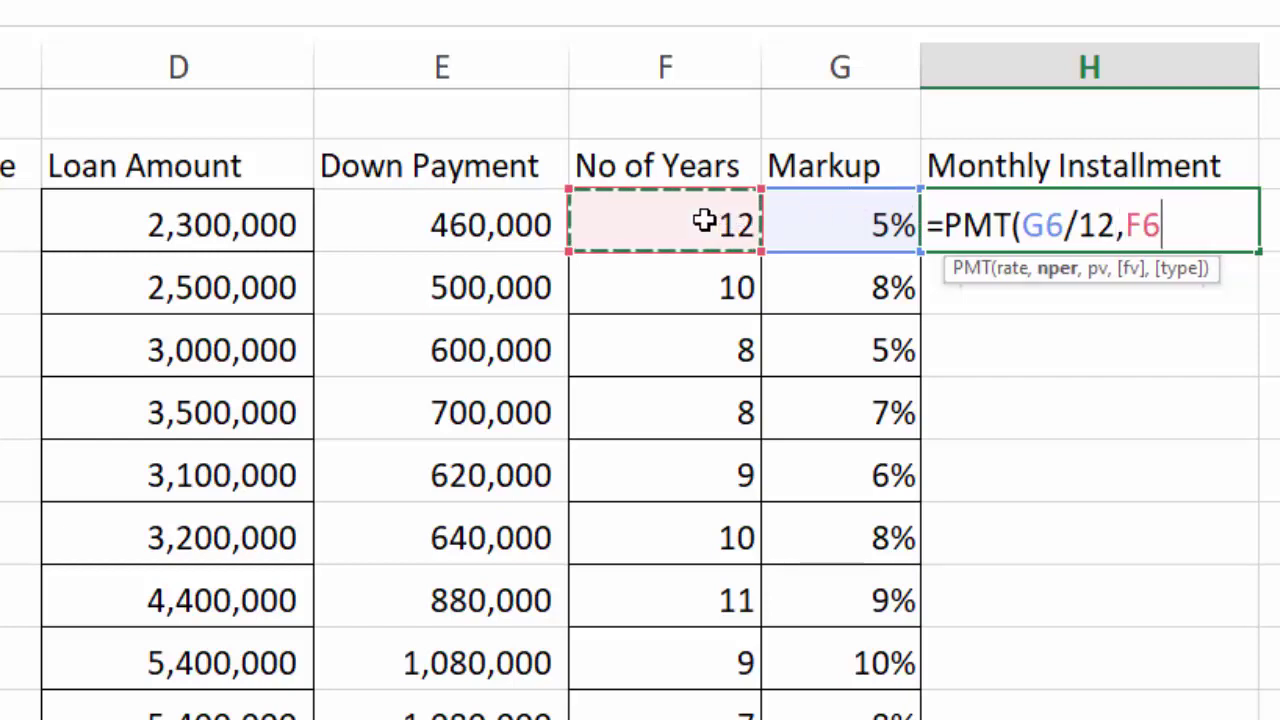
{"action": "type", "text": "*"}
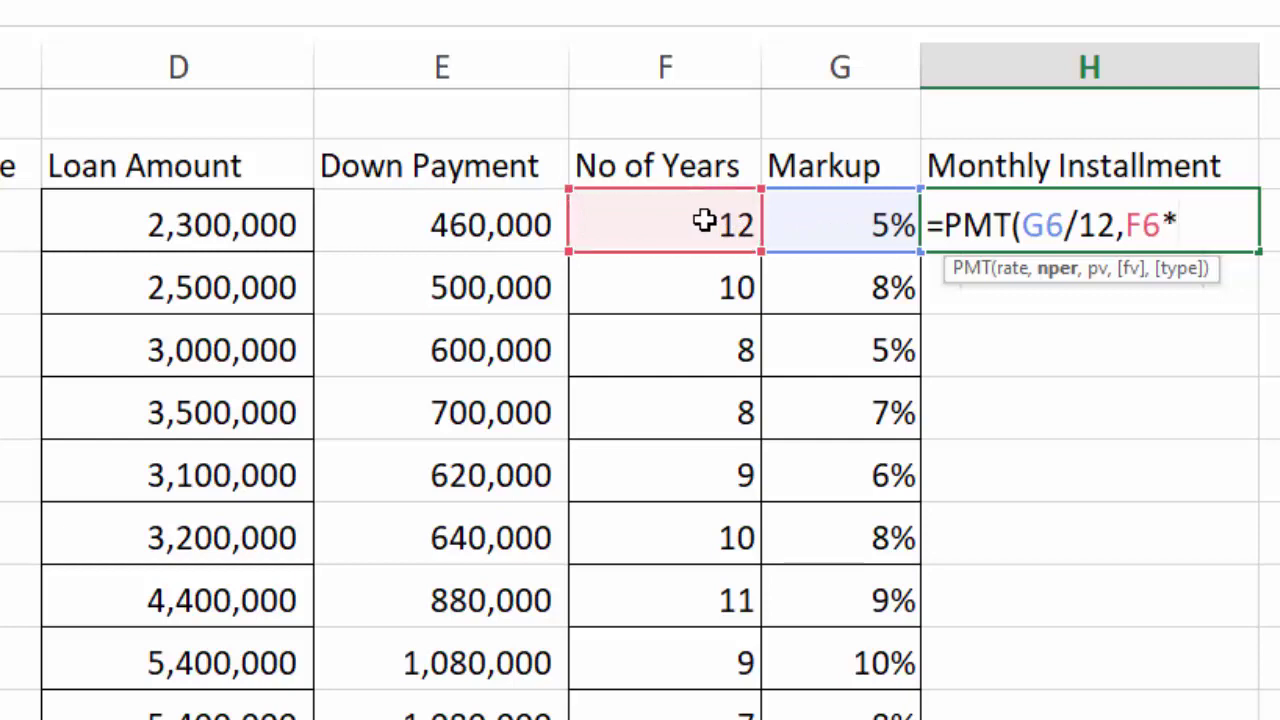
{"action": "type", "text": "12,"}
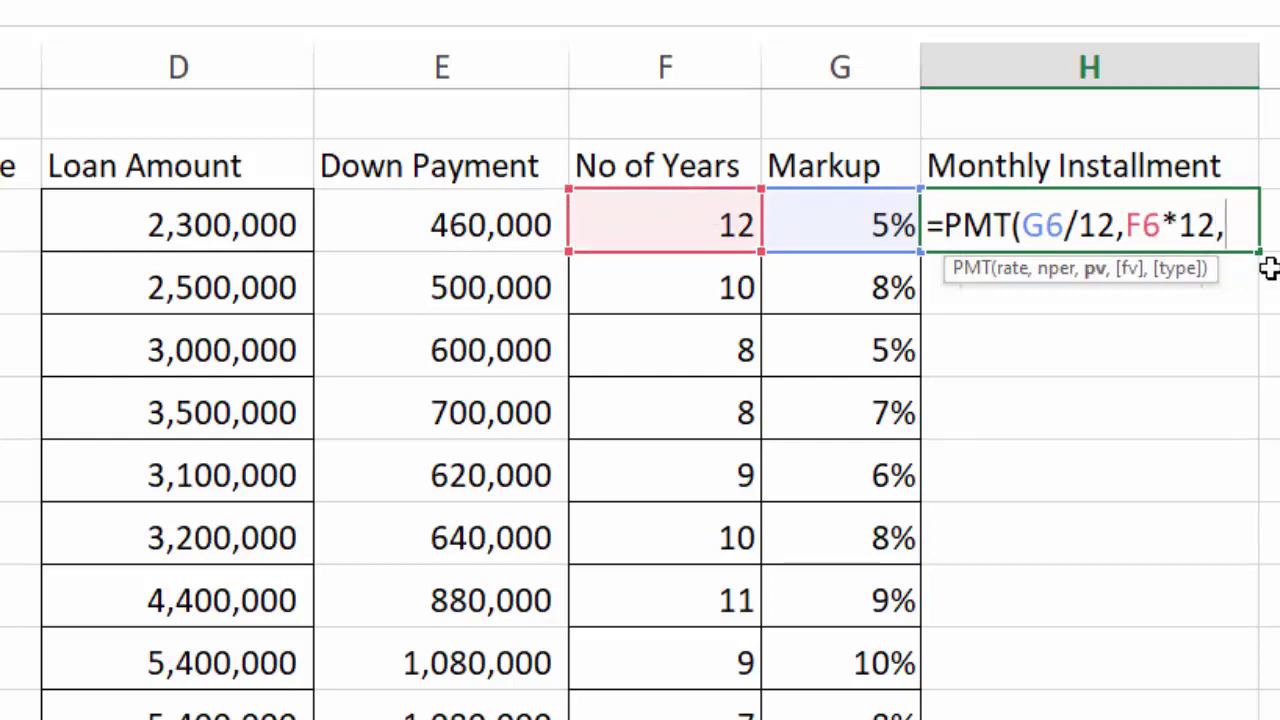
{"action": "left_click", "coordinate": [215, 233]}
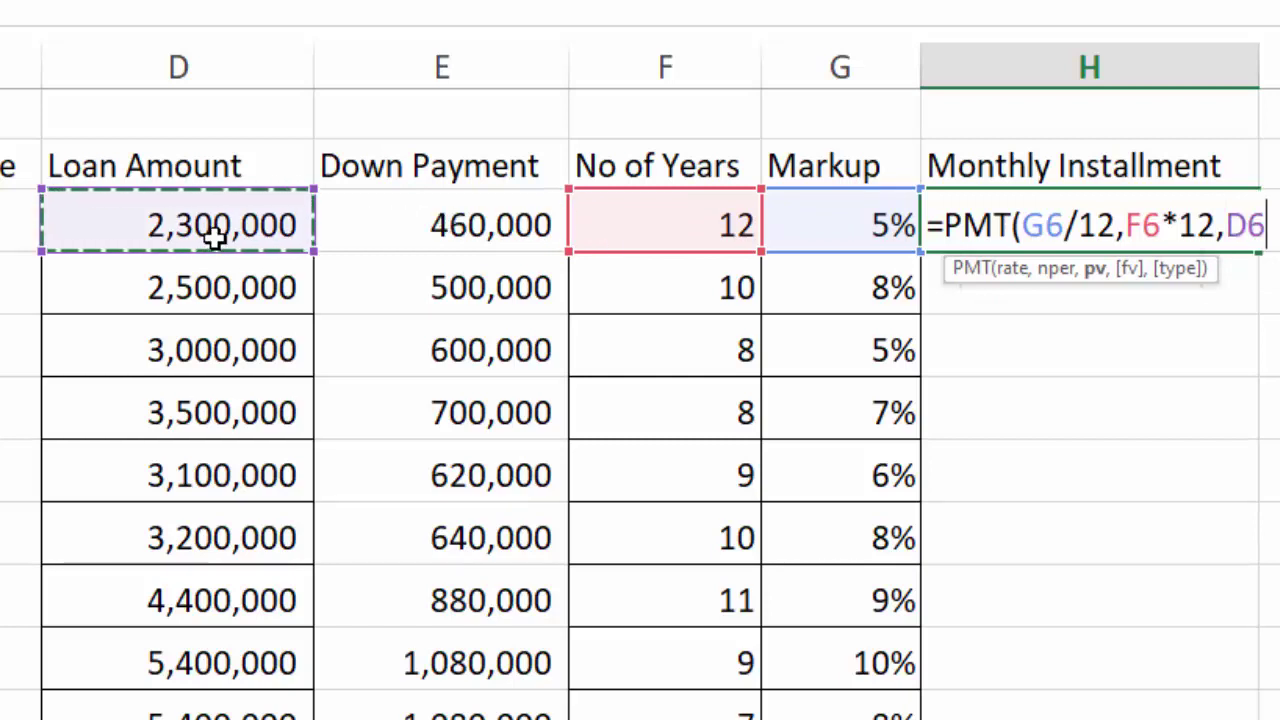
{"action": "type", "text": "-"}
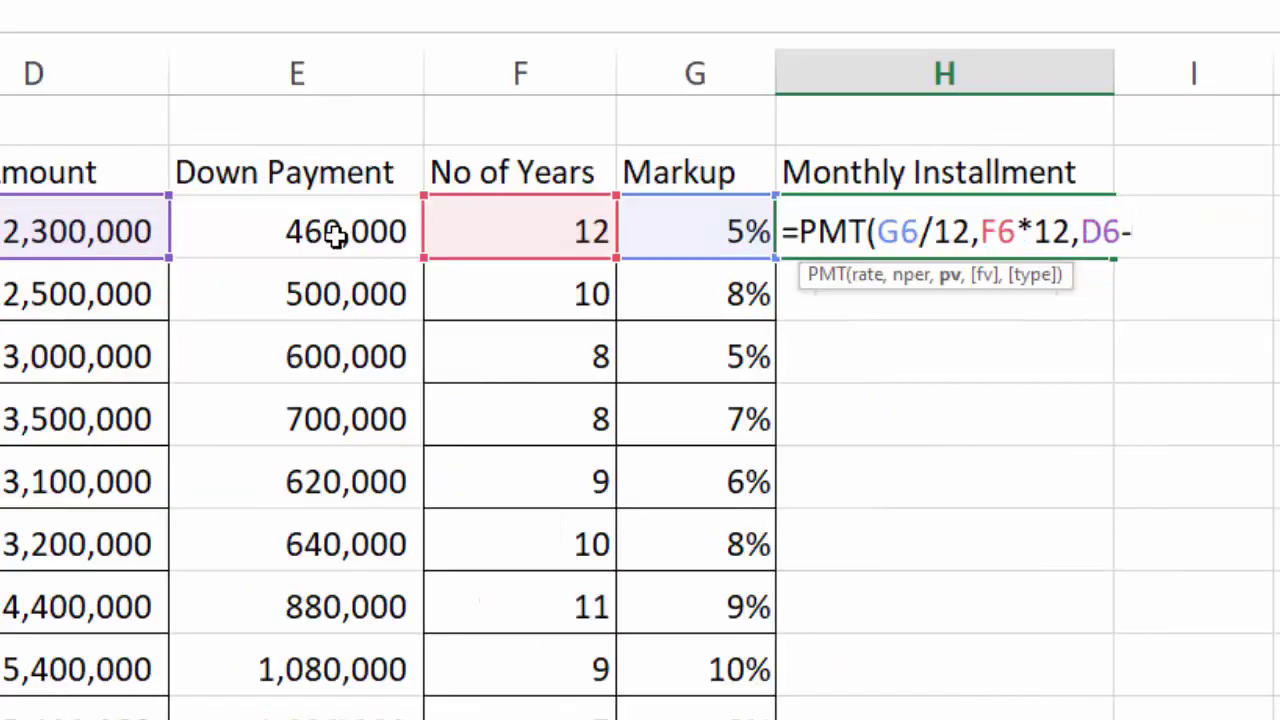
{"action": "left_click", "coordinate": [480, 227]}
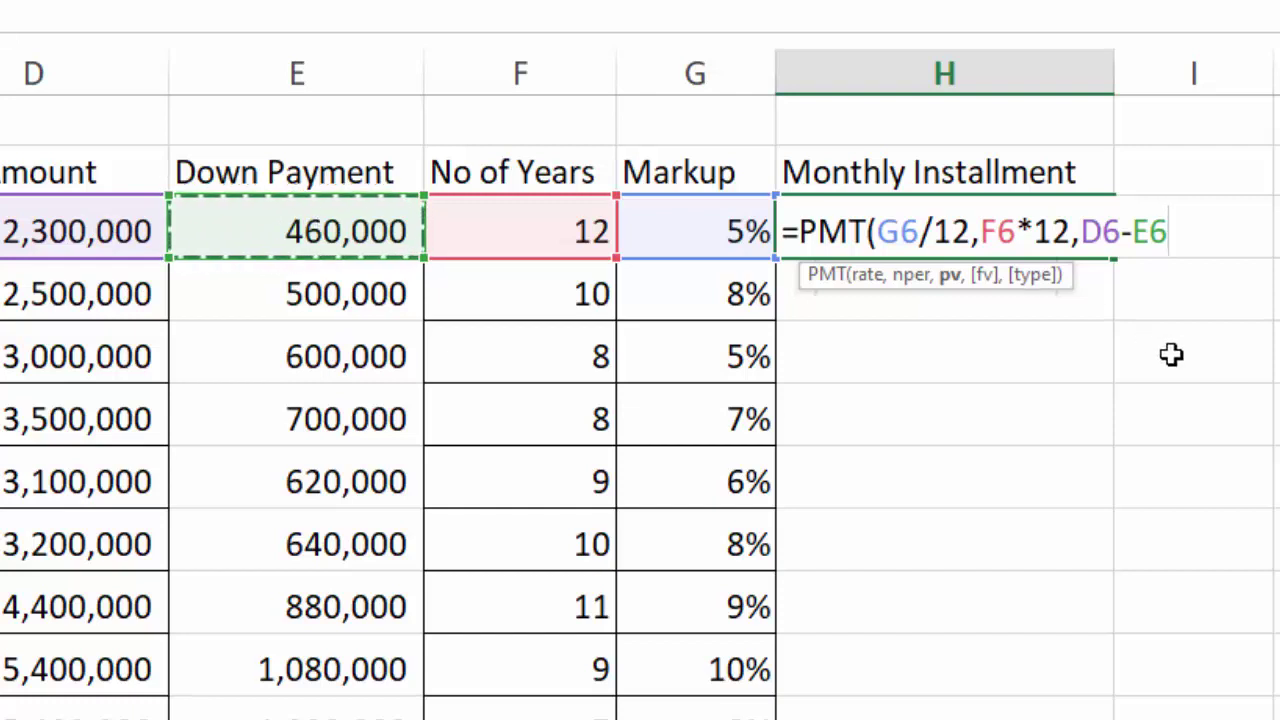
{"action": "type", "text": ")"}
{"action": "key", "text": "ctrl+Return"}
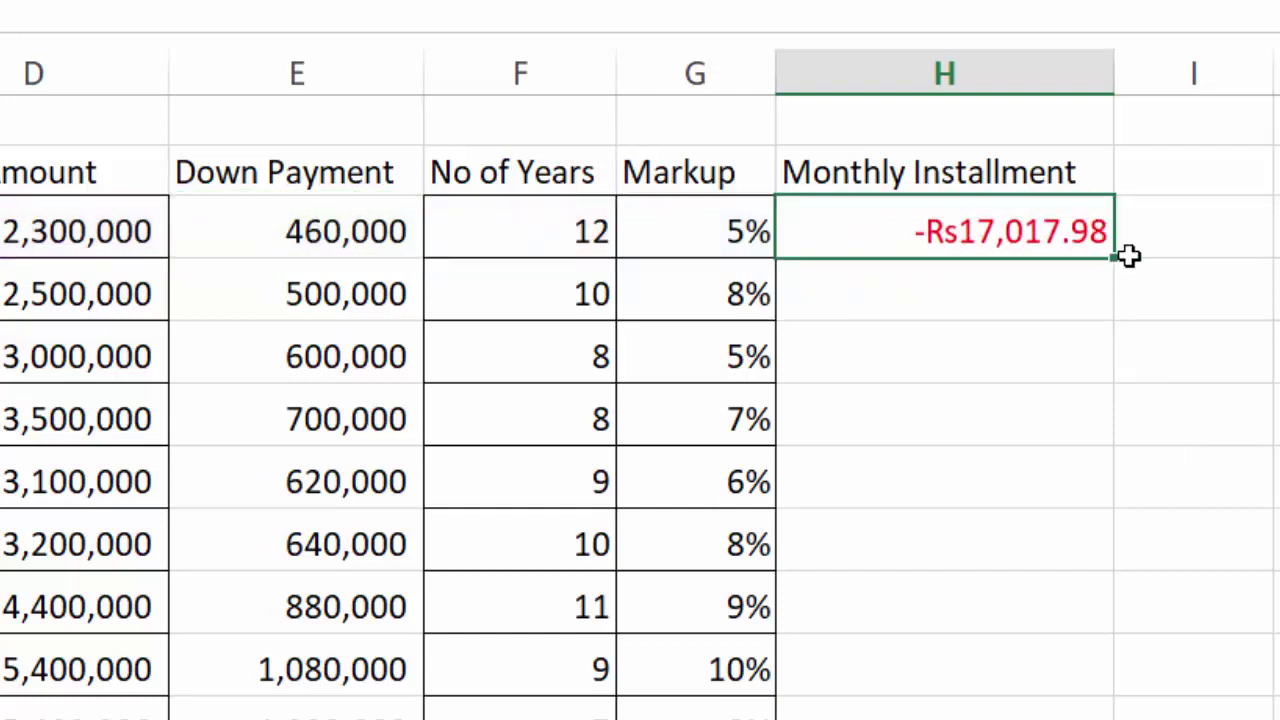
- Copy H6's PMT formula down to the last customer row and deselect the column
{"action": "left_click_drag", "start_coordinate": [1117, 261], "coordinate": [1114, 710]}
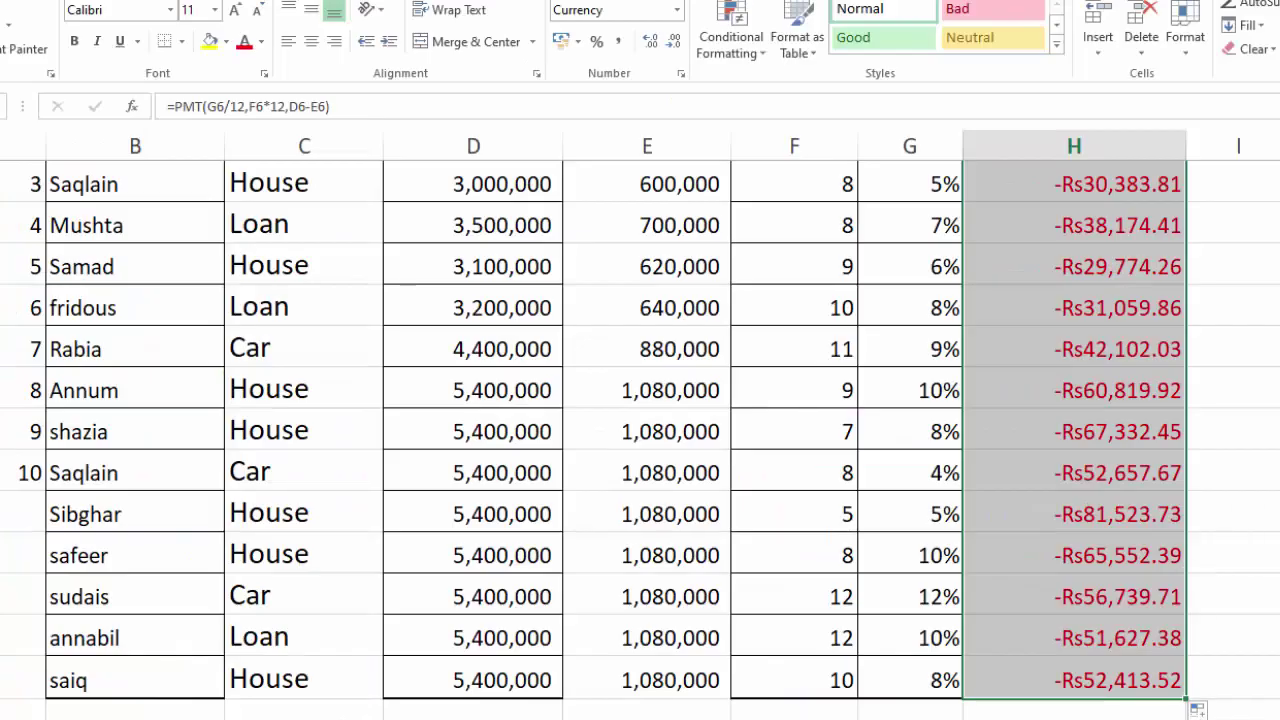
{"action": "scroll", "coordinate": [640, 440], "scroll_direction": "up", "scroll_amount": 1}
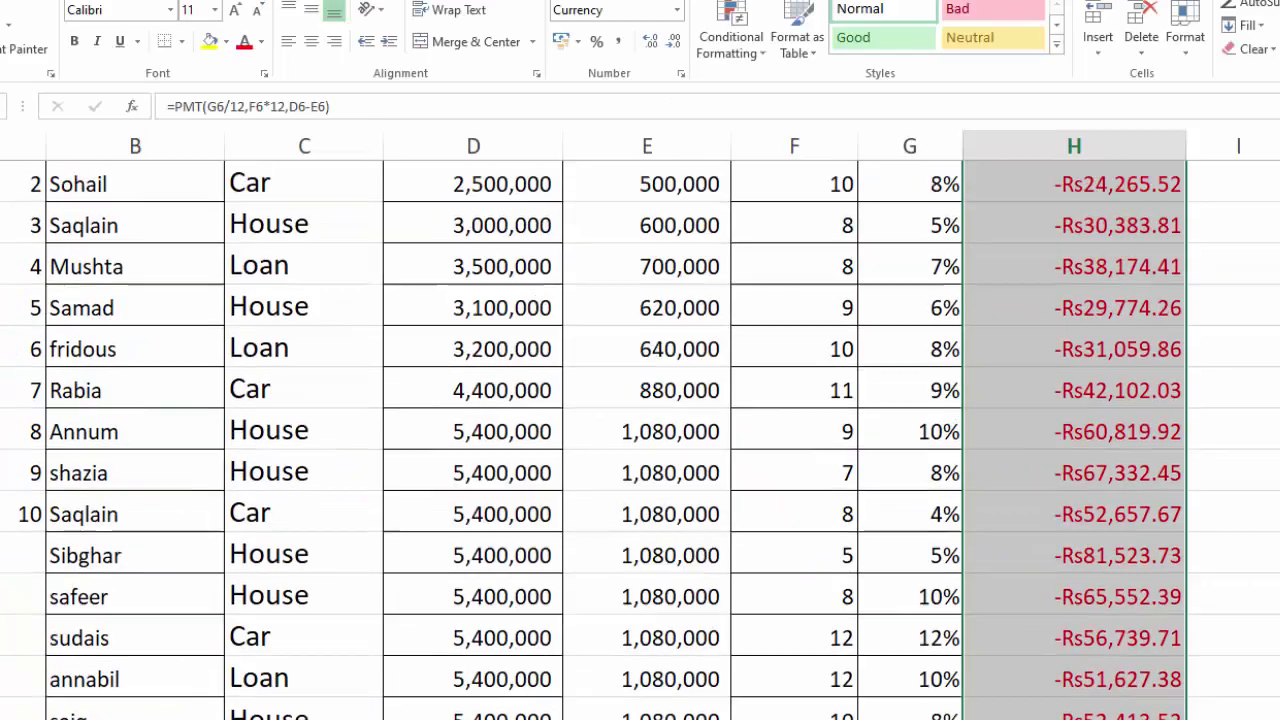
{"action": "scroll", "coordinate": [640, 440], "scroll_direction": "up", "scroll_amount": 1}
{"action": "scroll", "coordinate": [640, 440], "scroll_direction": "up", "scroll_amount": 1}
{"action": "scroll", "coordinate": [640, 440], "scroll_direction": "up", "scroll_amount": 1}
{"action": "left_click", "coordinate": [20, 220]}
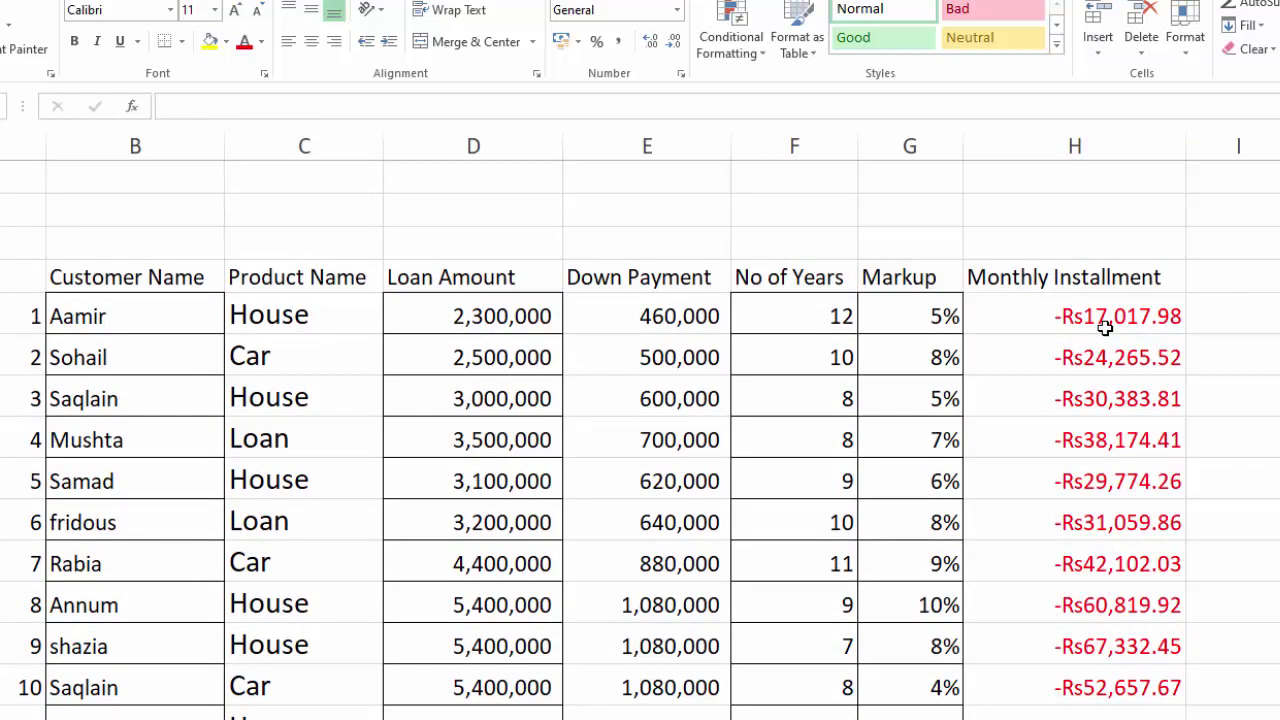
- Insert a minus sign after the equals in H6's PMT formula so it returns Rs17,017.98
{"action": "left_click", "coordinate": [1075, 318]}
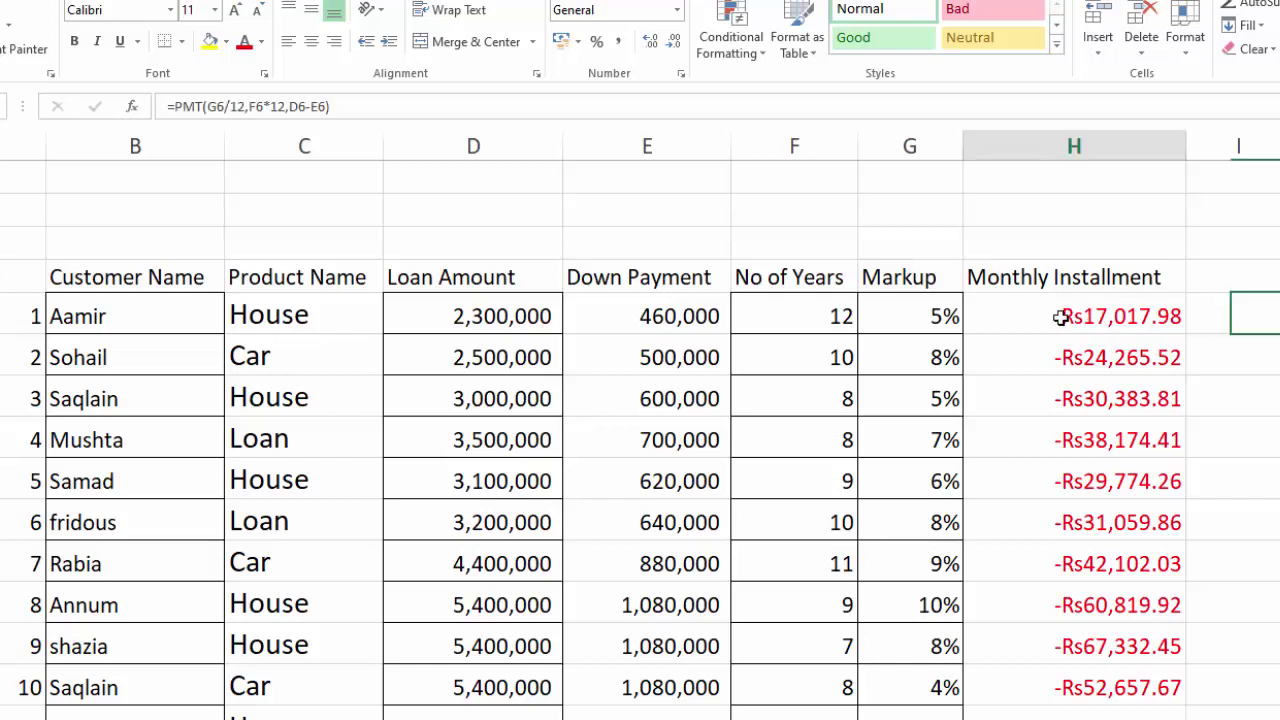
{"action": "double_click", "coordinate": [1062, 317]}
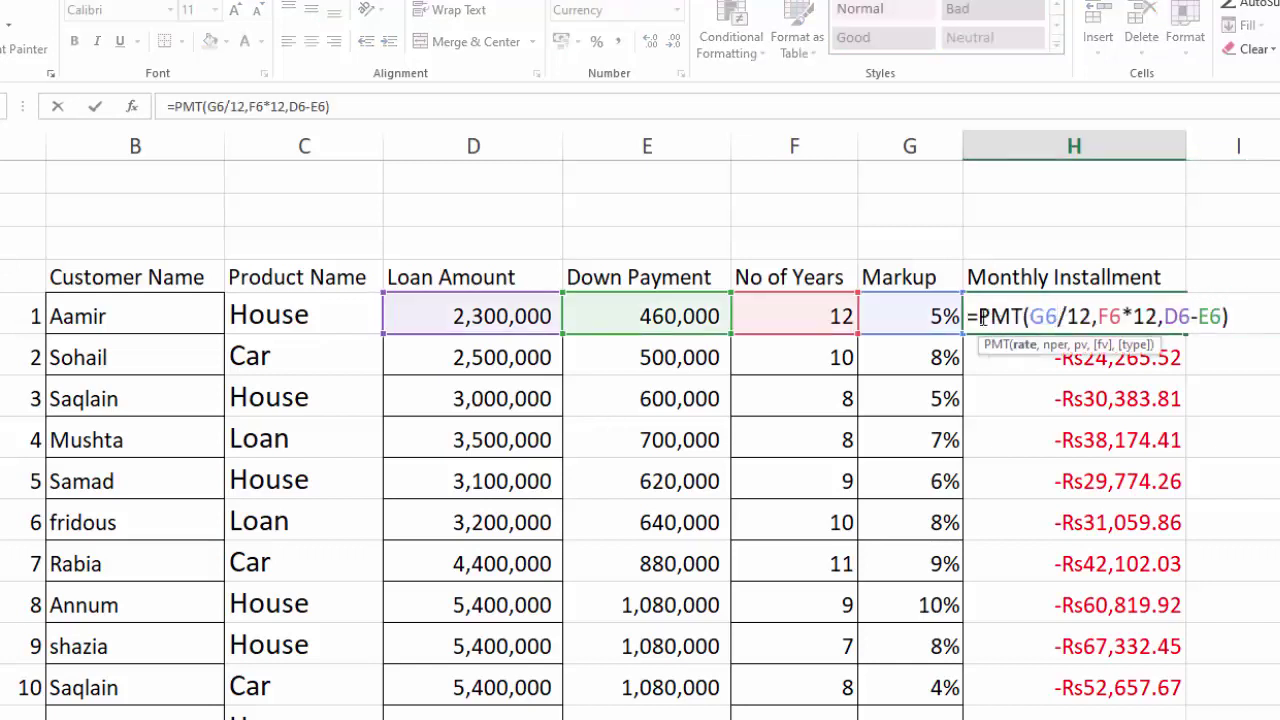
{"action": "left_click", "coordinate": [978, 317]}
{"action": "type", "text": "-"}
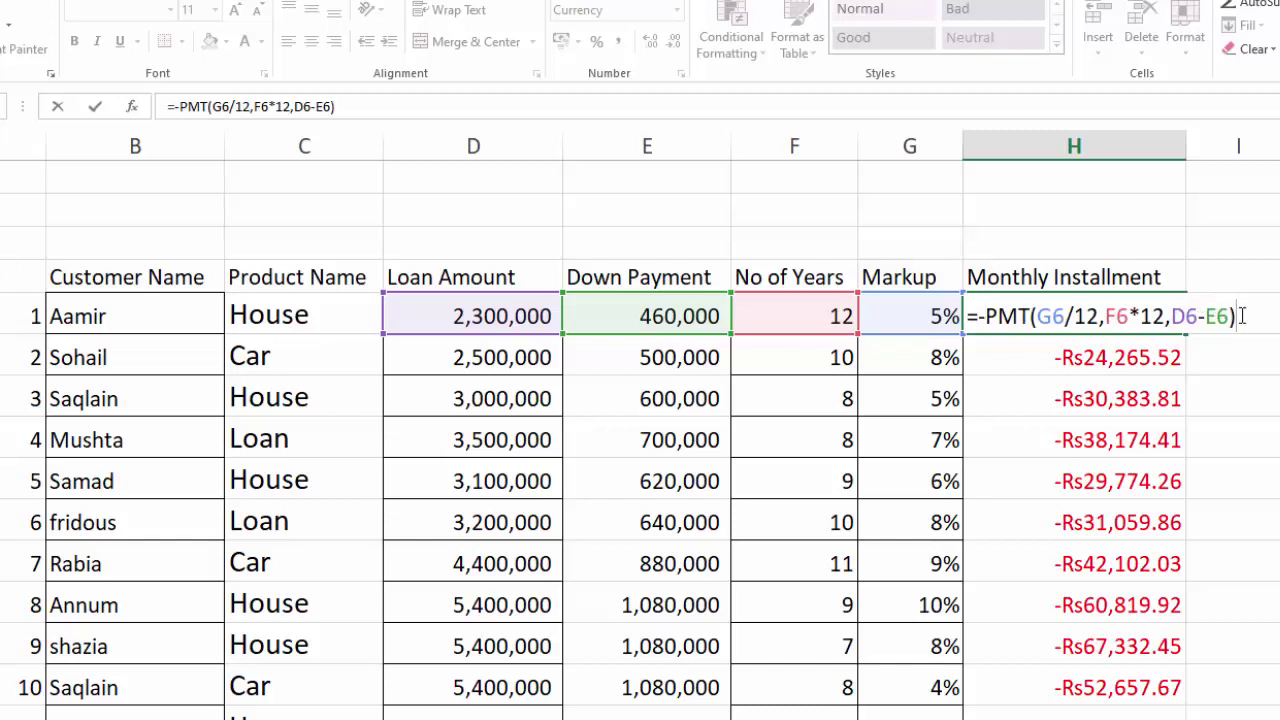
{"action": "key", "text": "Return"}
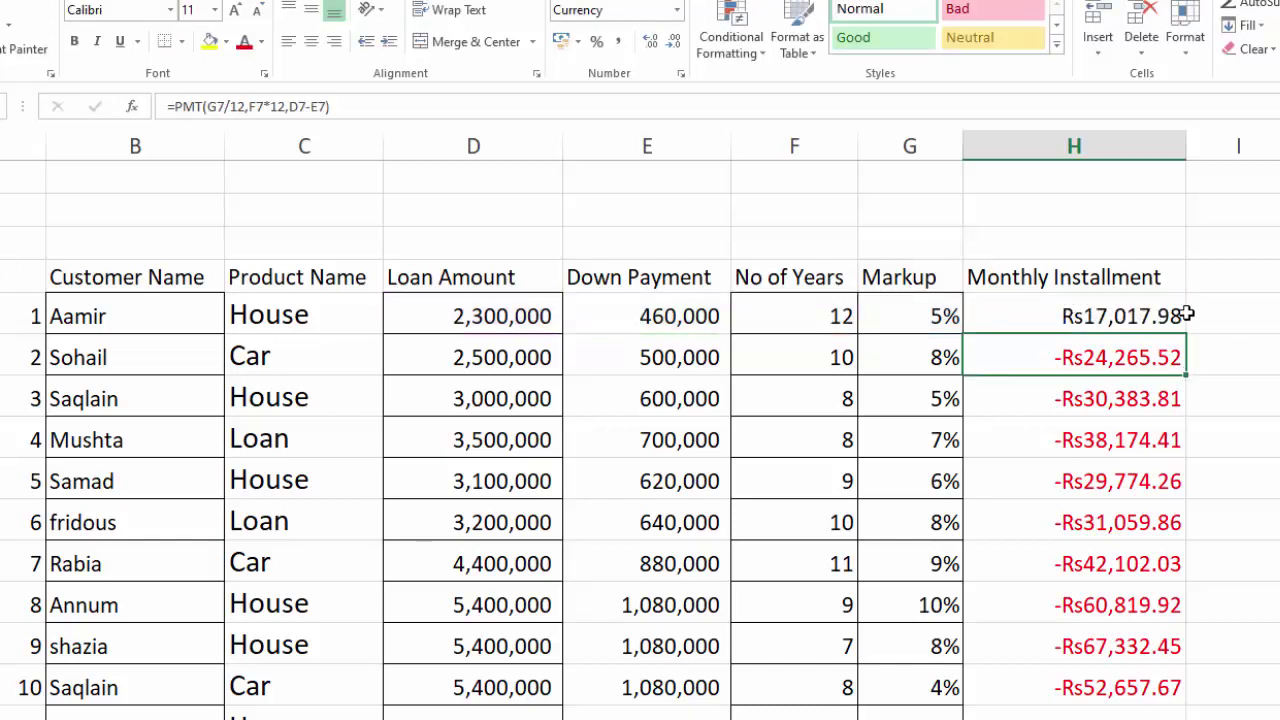
- Copy the corrected installment formula down the whole Monthly Installment column
{"action": "left_click", "coordinate": [1175, 316]}
{"action": "double_click", "coordinate": [1186, 335]}
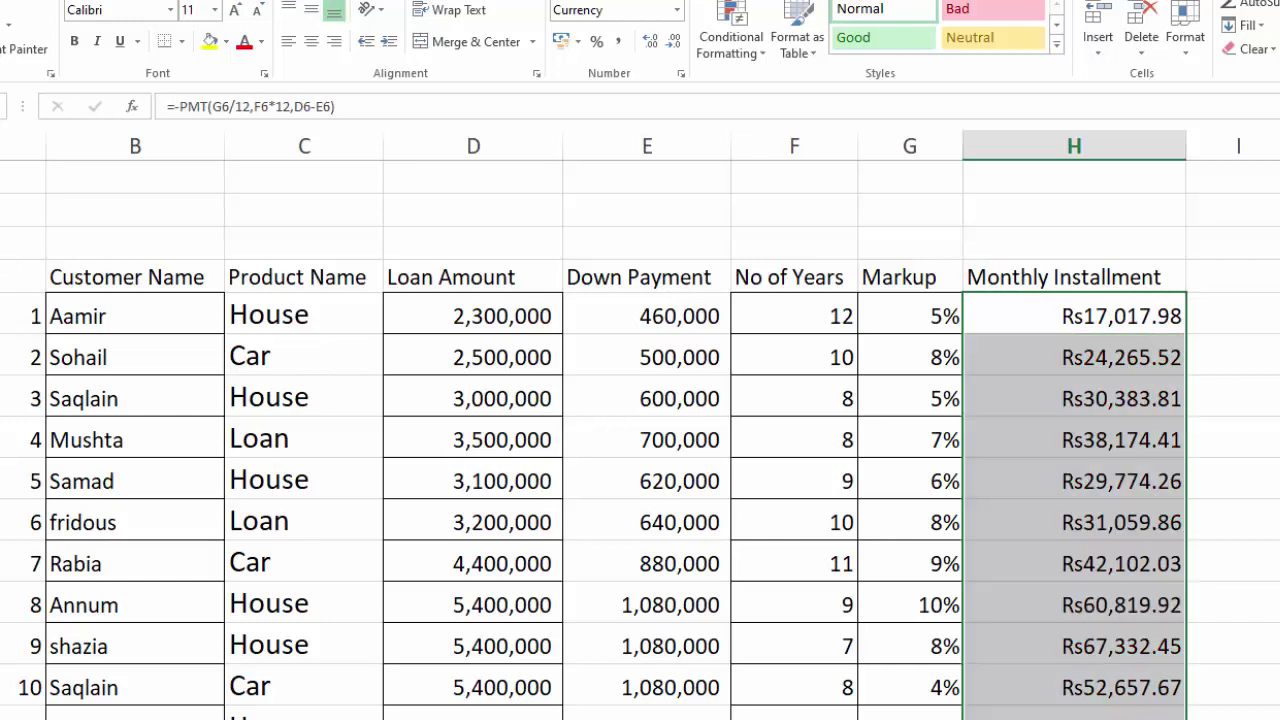
{"action": "scroll", "coordinate": [640, 440], "scroll_direction": "down", "scroll_amount": 1}
{"action": "scroll", "coordinate": [640, 440], "scroll_direction": "down", "scroll_amount": 1}
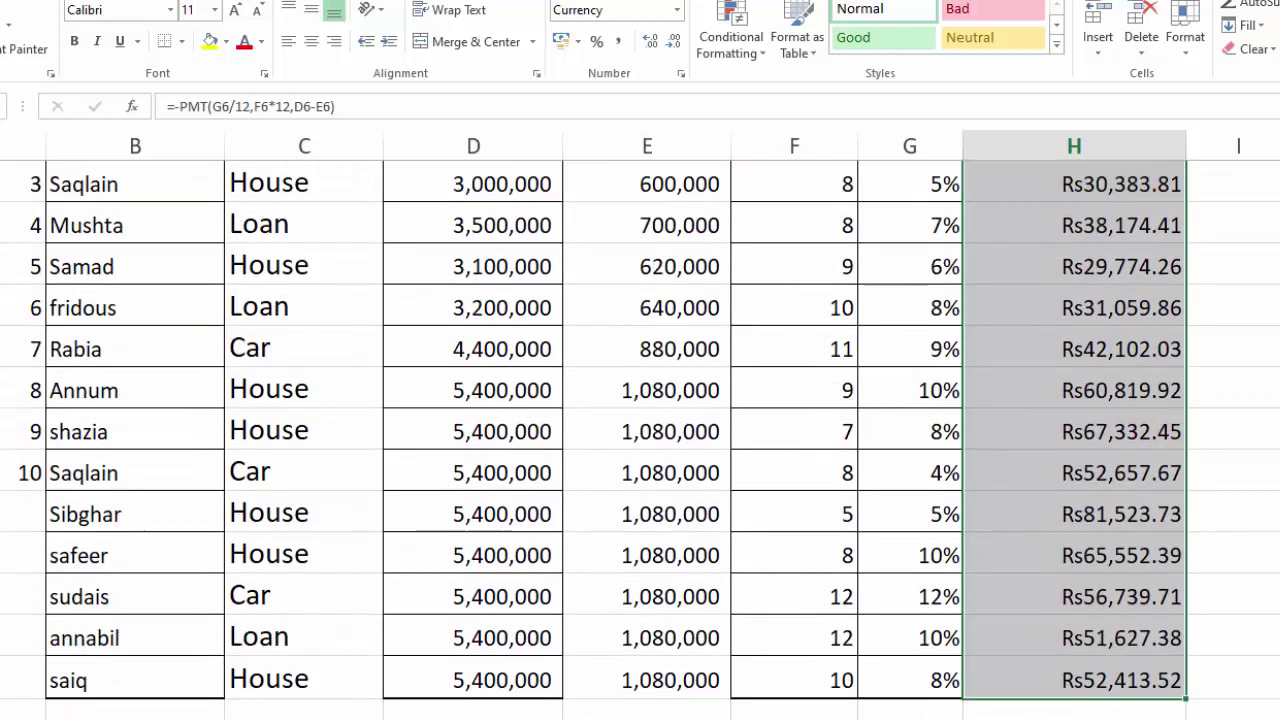
{"action": "scroll", "coordinate": [548, 248], "scroll_direction": "up", "scroll_amount": 2}
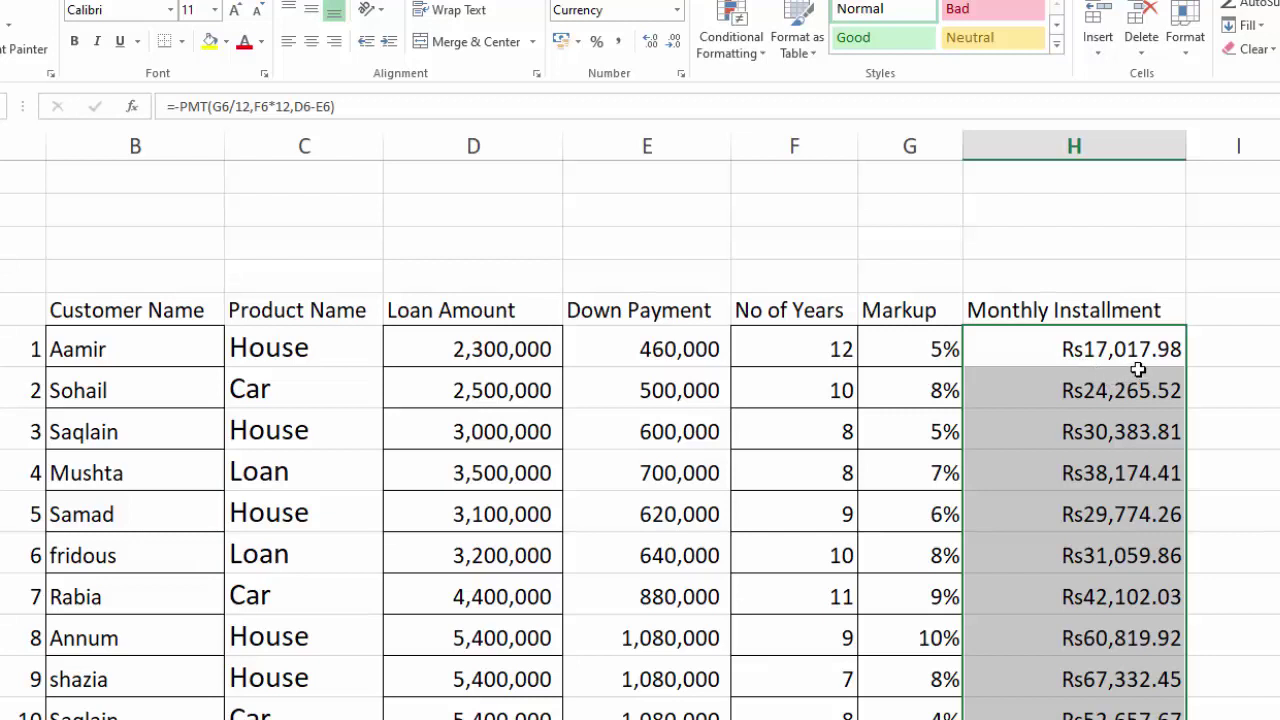
- Give the whole loan table All Borders plus a Thick Box Border outline
{"action": "mouse_move", "coordinate": [11, 297]}
{"action": "left_mouse_down"}
{"action": "mouse_move", "coordinate": [644, 624]}
{"action": "mouse_move", "coordinate": [1180, 715]}
{"action": "left_mouse_up"}
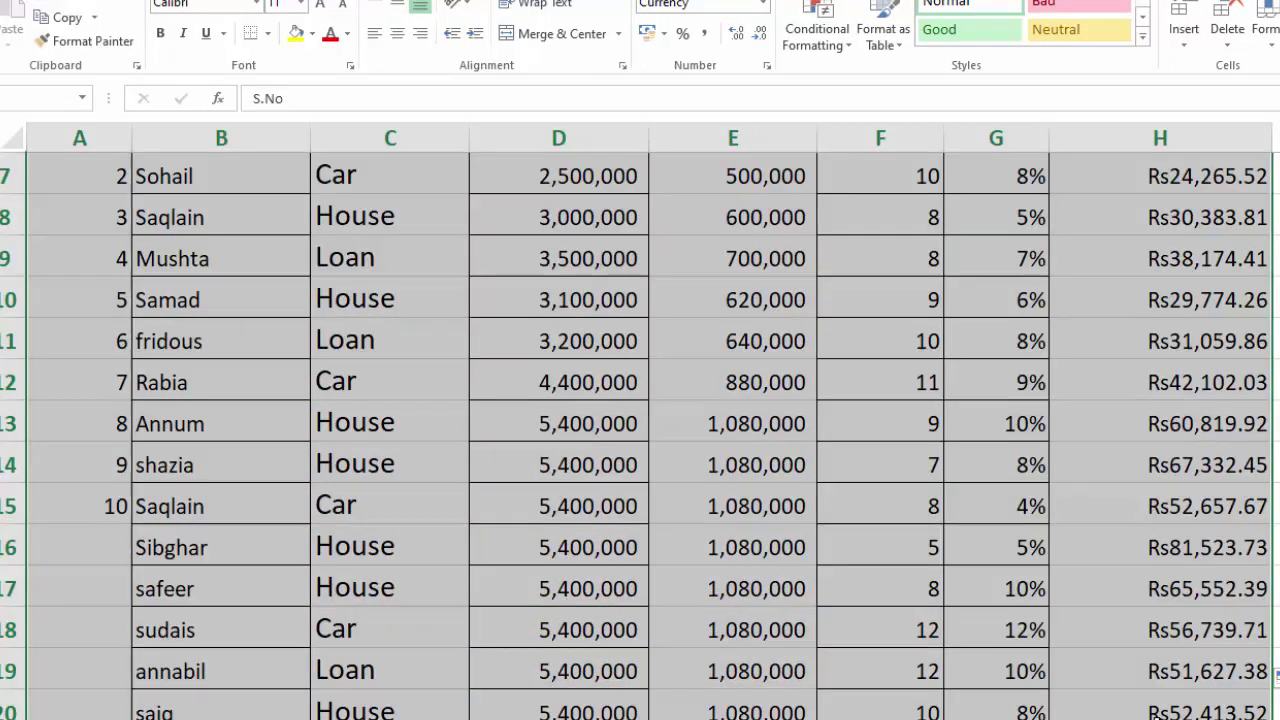
{"action": "left_click", "coordinate": [272, 37]}
{"action": "left_click", "coordinate": [268, 214]}
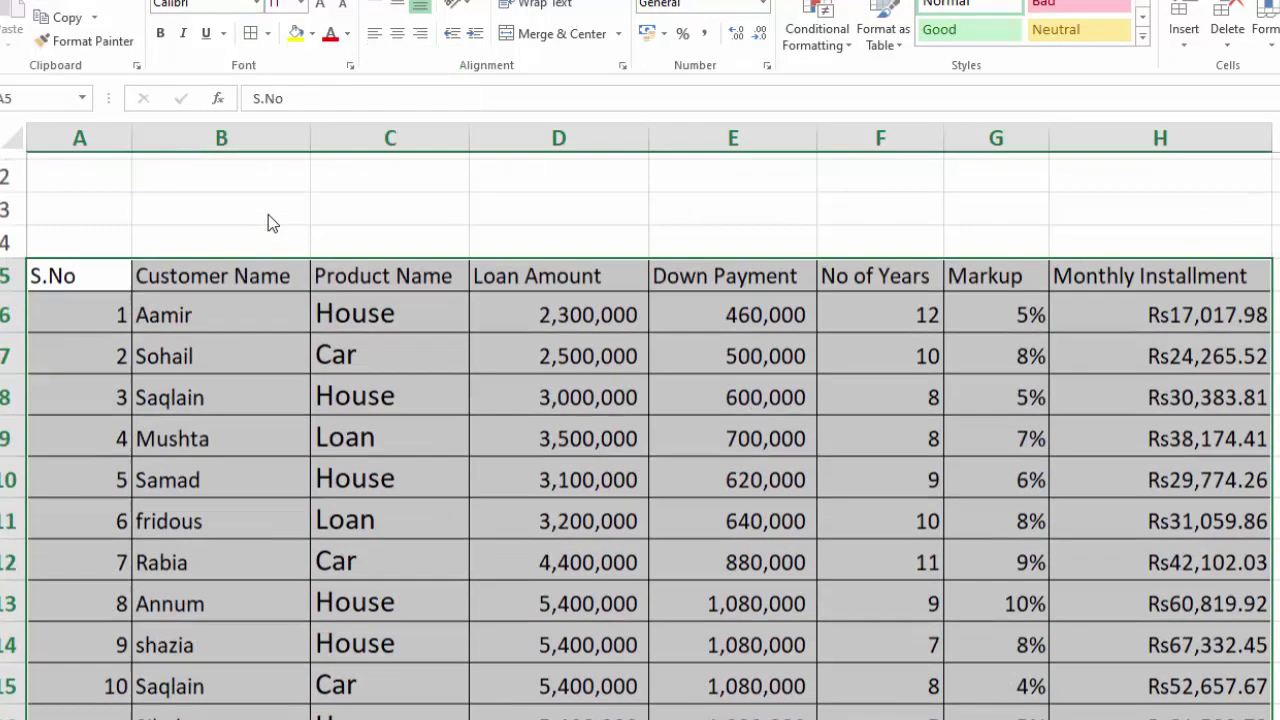
{"action": "scroll", "coordinate": [268, 223], "scroll_direction": "up", "scroll_amount": 1}
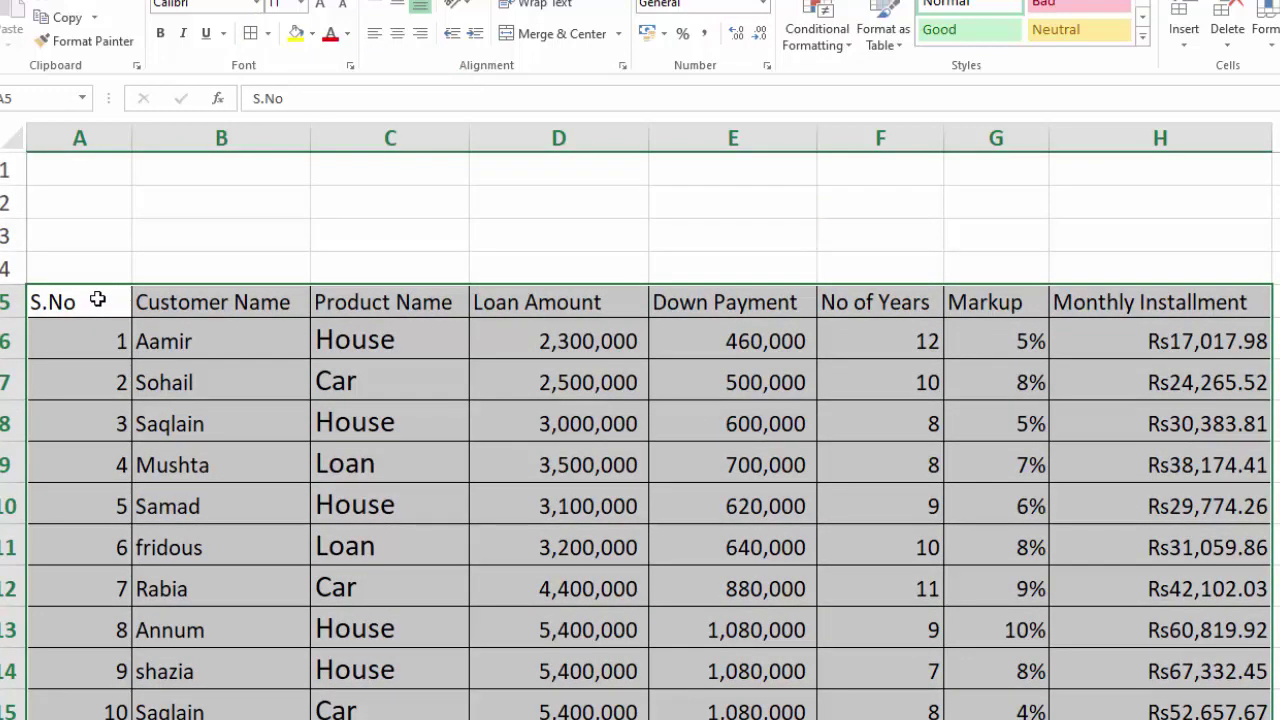
{"action": "left_click", "coordinate": [268, 33]}
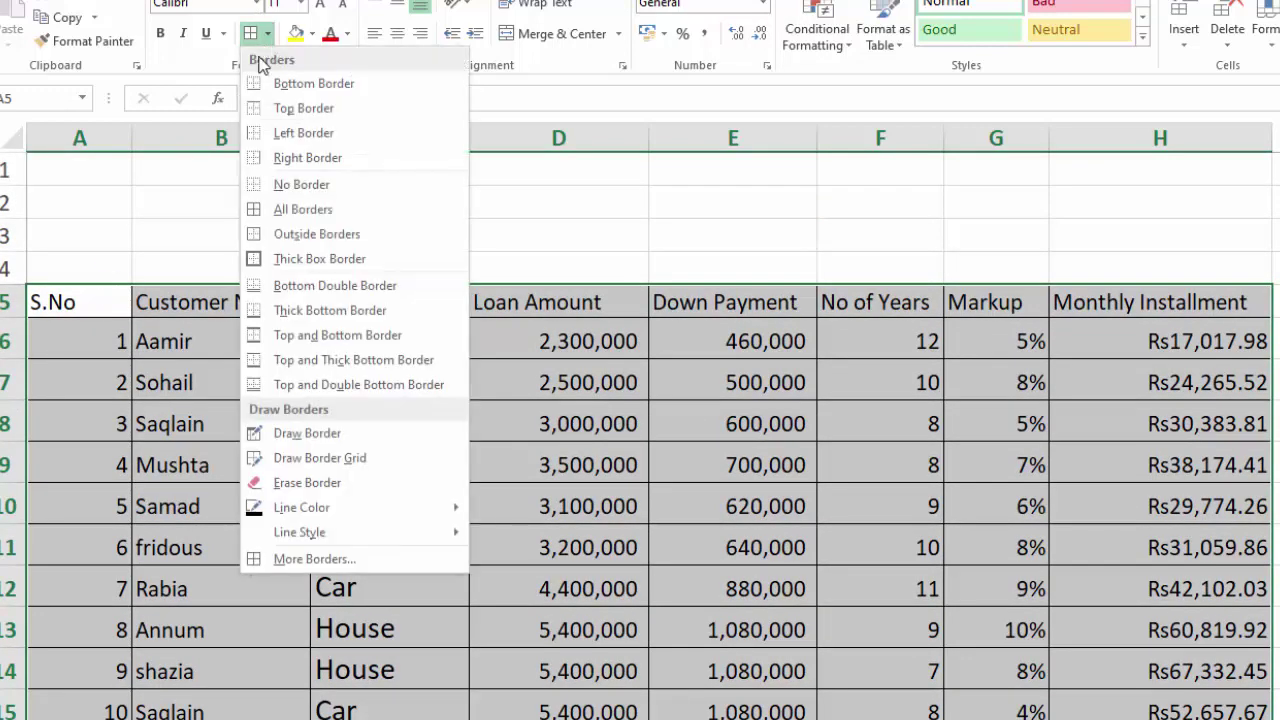
{"action": "left_click", "coordinate": [262, 260]}
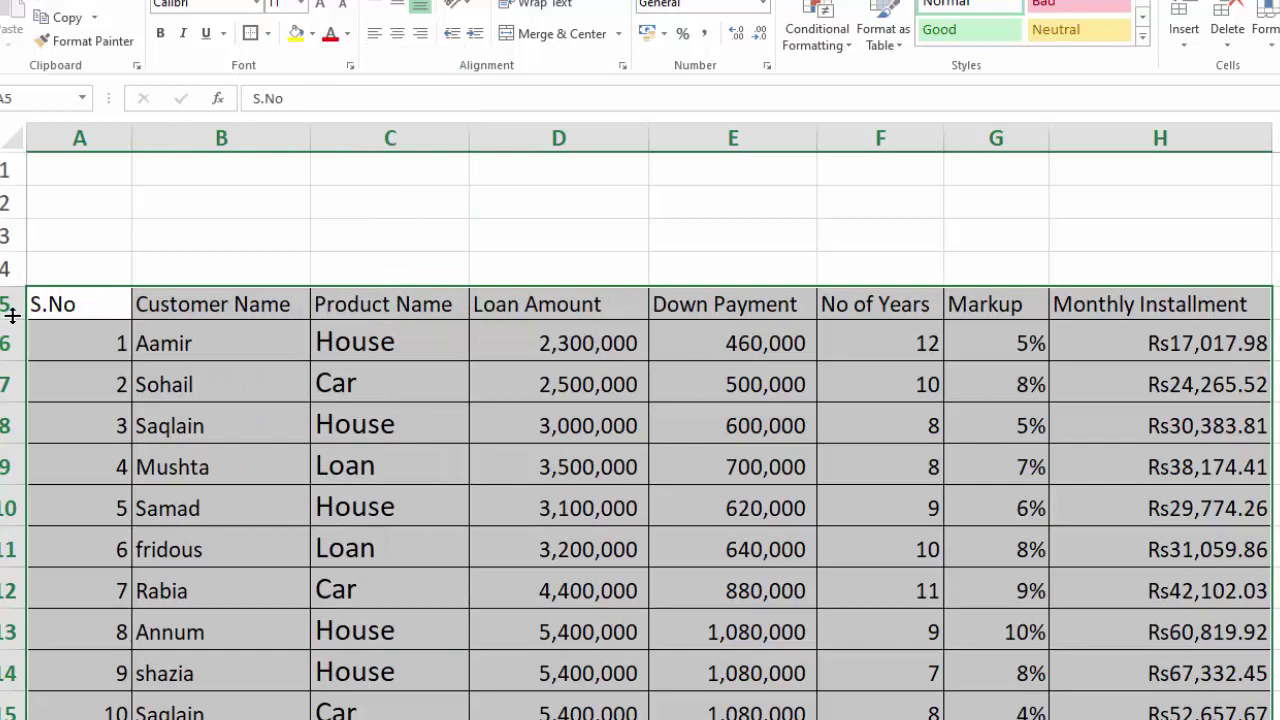
- Select the header row and increase its font size two steps
{"action": "left_click_drag", "start_coordinate": [36, 310], "coordinate": [1125, 304]}
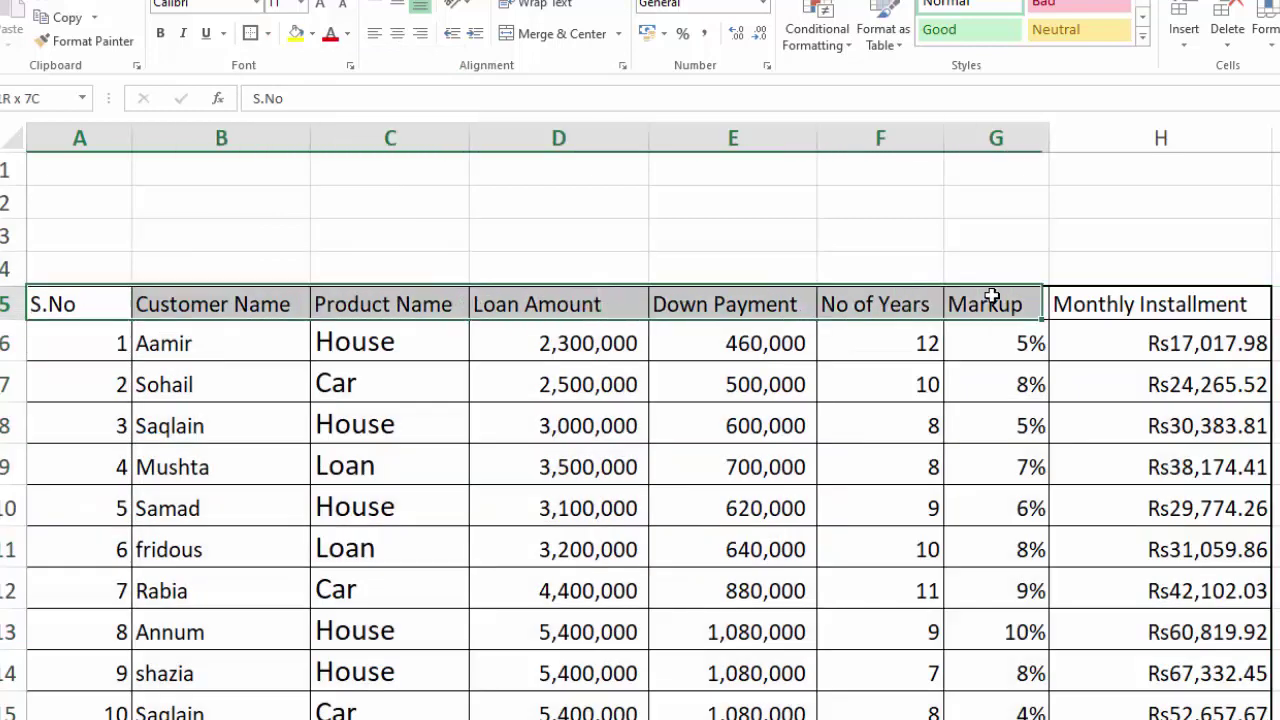
{"action": "left_click", "coordinate": [322, 3]}
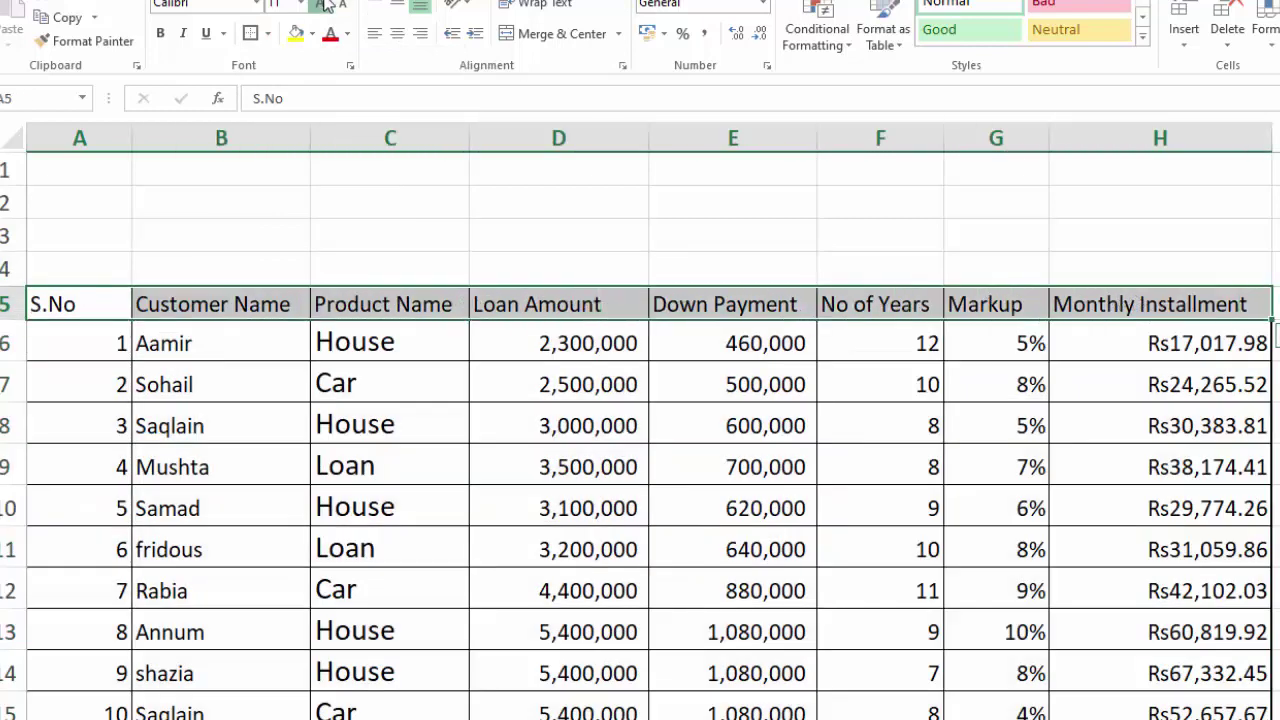
{"action": "left_click", "coordinate": [322, 3]}
- Make the header row 16 pt with a blue fill and white text, then select the blank rows above
{"action": "left_click", "coordinate": [322, 3]}
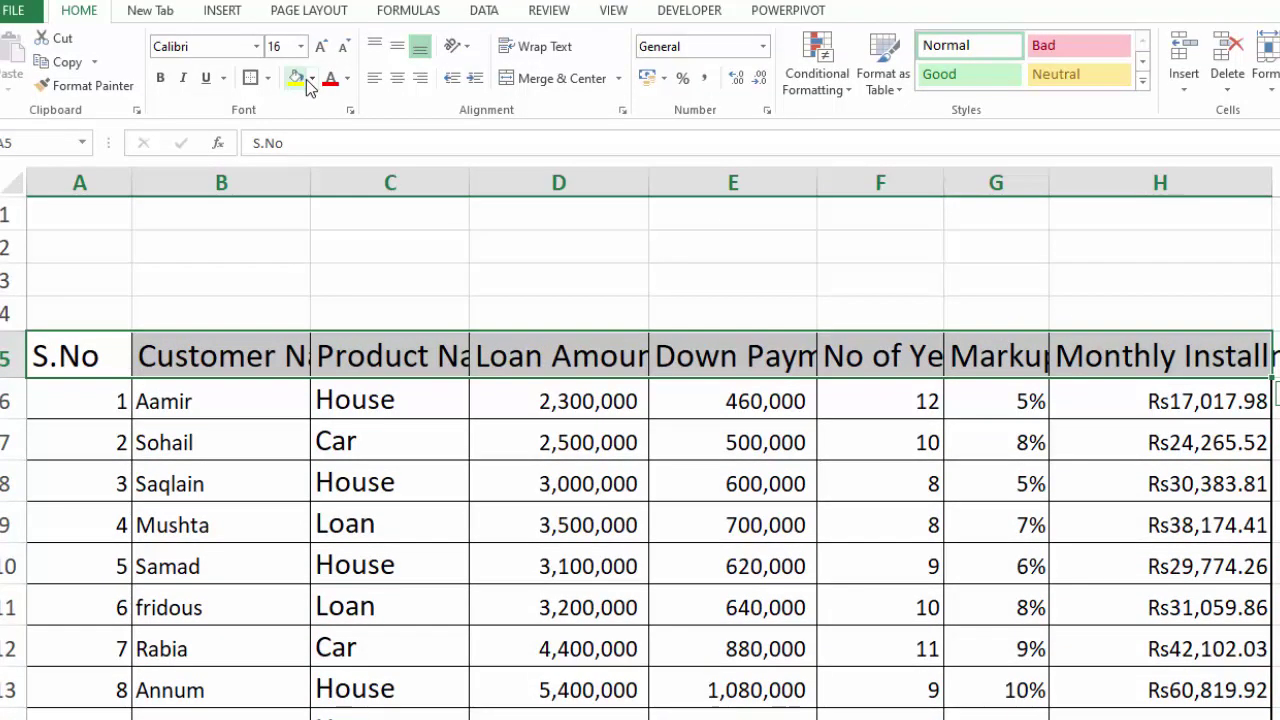
{"action": "left_click", "coordinate": [312, 78]}
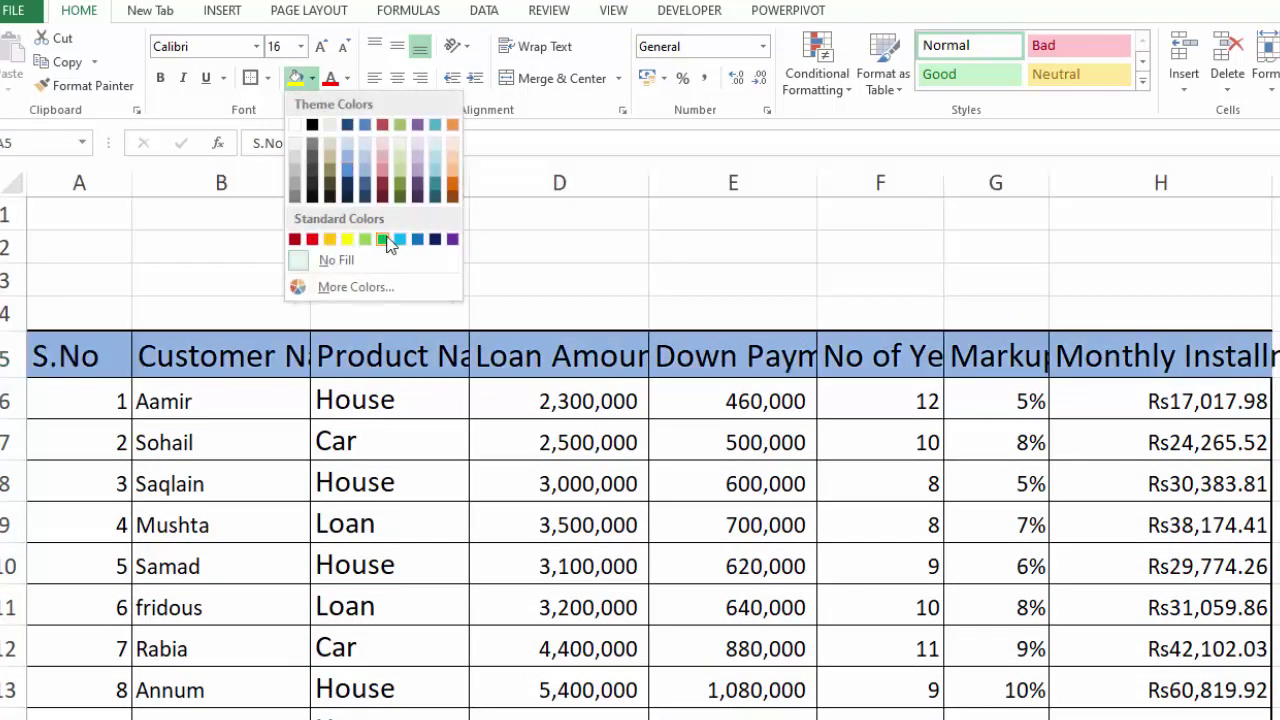
{"action": "left_click", "coordinate": [400, 239]}
{"action": "left_click", "coordinate": [347, 78]}
{"action": "left_click", "coordinate": [335, 157]}
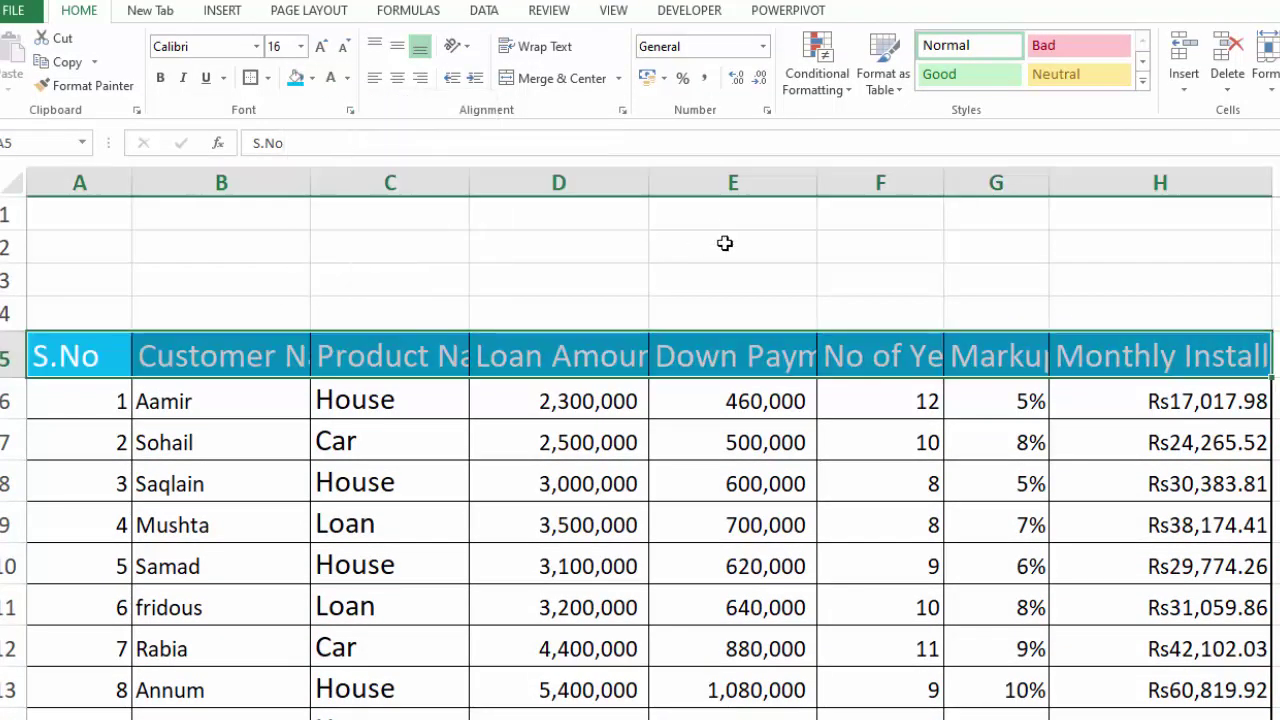
{"action": "left_click_drag", "start_coordinate": [1260, 440], "coordinate": [40, 440]}
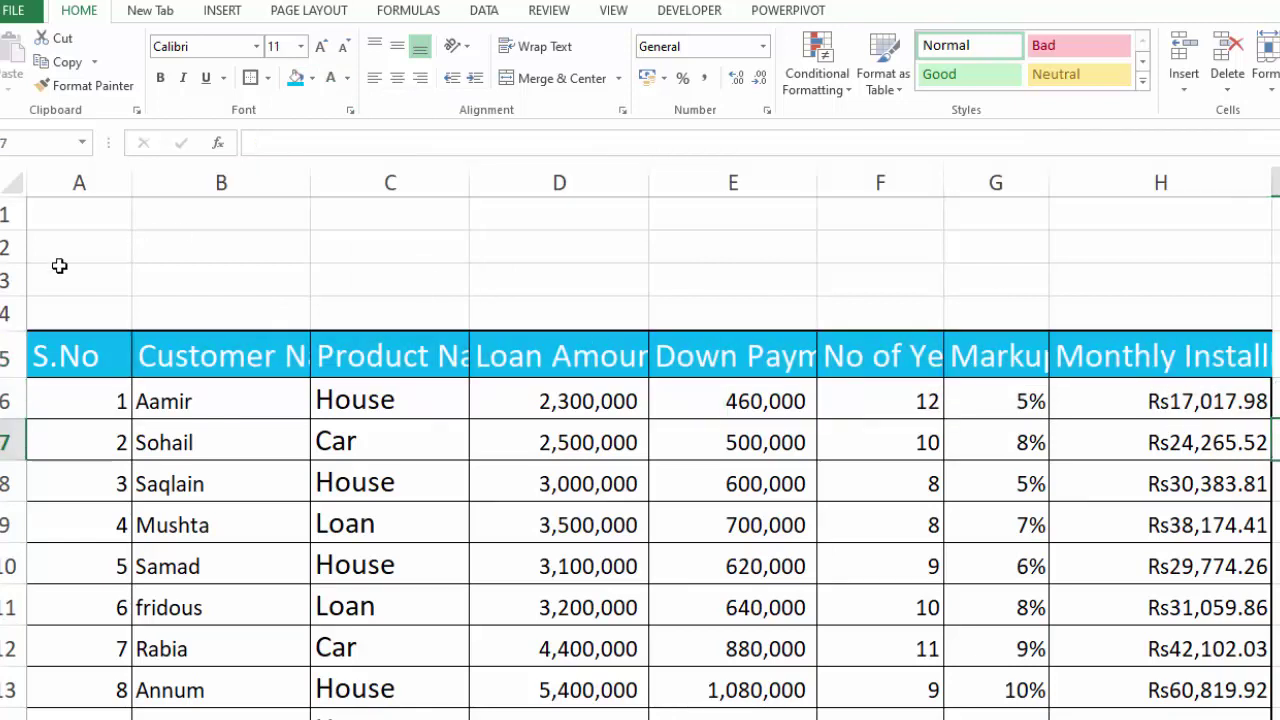
{"action": "left_click_drag", "start_coordinate": [12, 214], "coordinate": [14, 276]}
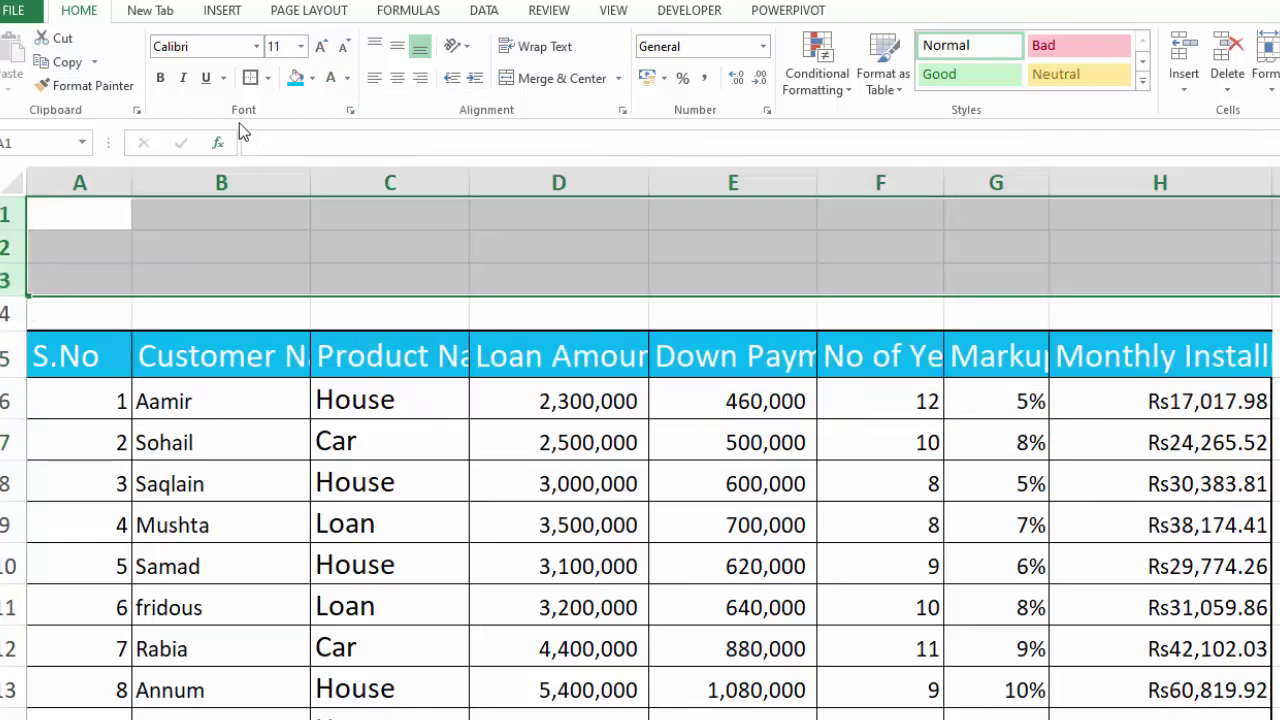
- Delete the three blank rows, merge C1:F1, and title it 'Monthly installment of Loan to Bank'
{"action": "right_click", "coordinate": [11, 263]}
{"action": "left_click", "coordinate": [60, 418]}
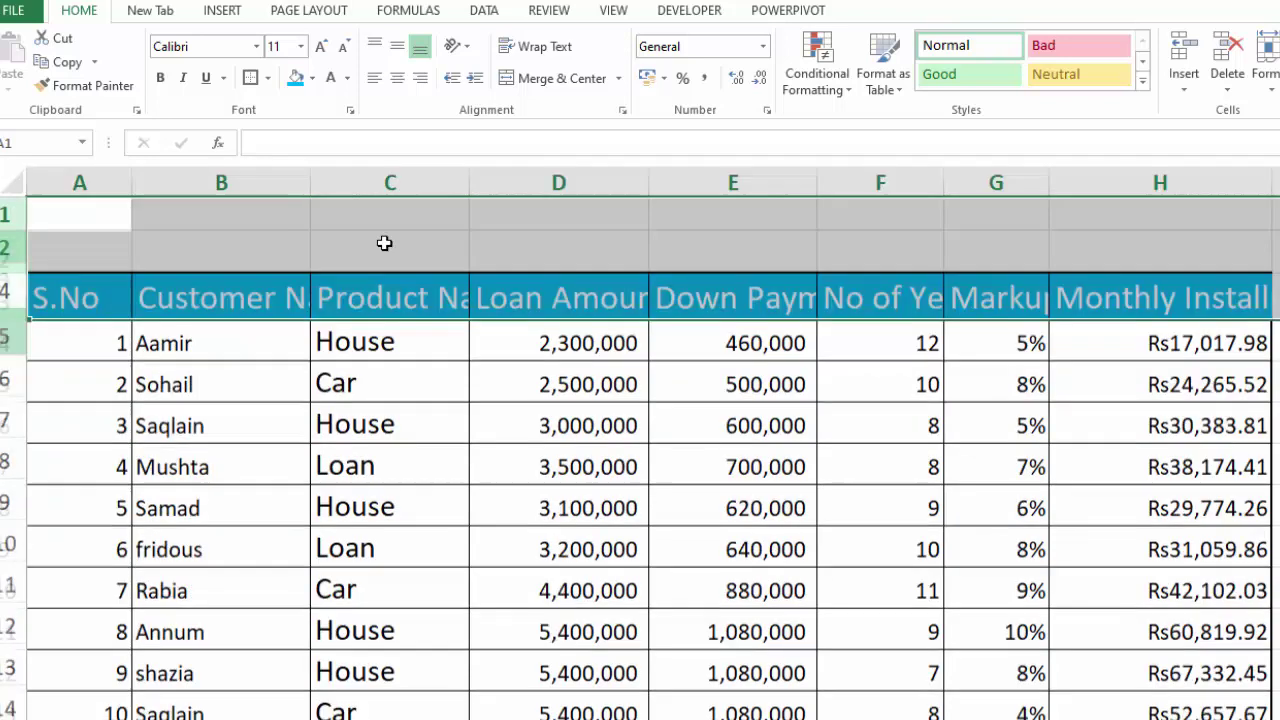
{"action": "left_click_drag", "start_coordinate": [383, 212], "coordinate": [823, 217]}
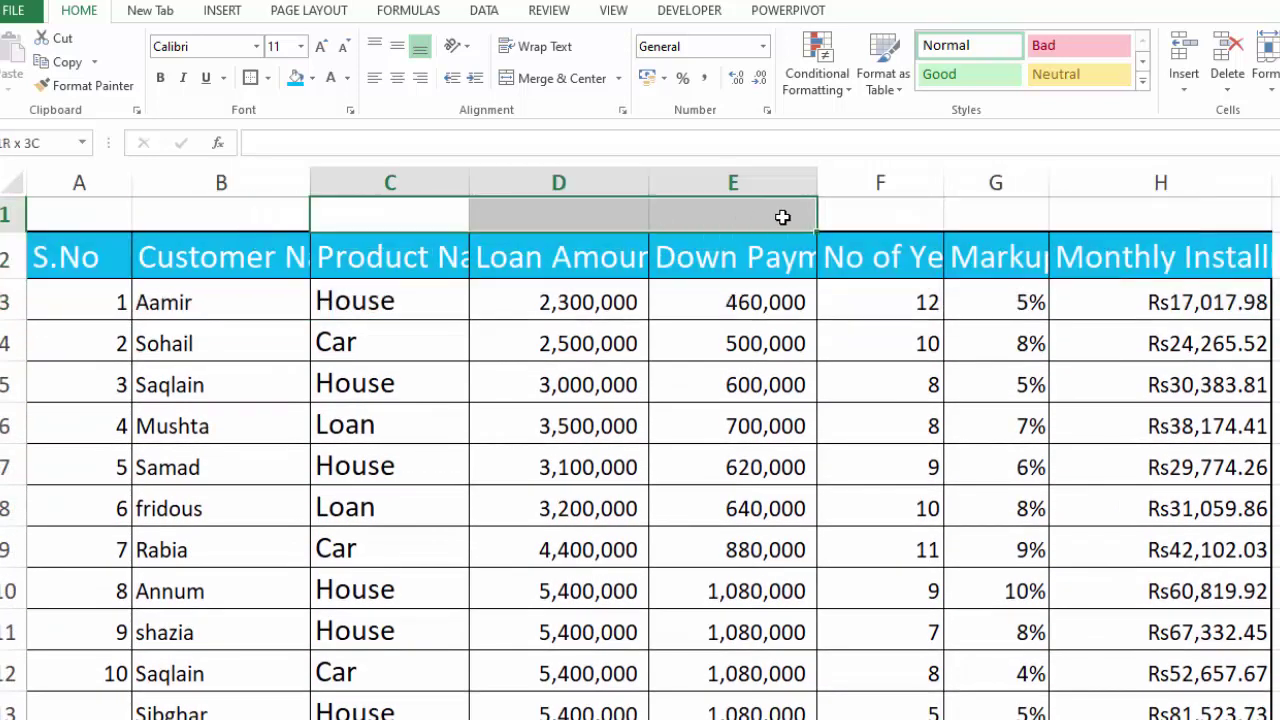
{"action": "left_click", "coordinate": [560, 84]}
{"action": "type", "text": "Mo"}
{"action": "key", "text": "BackSpace"}
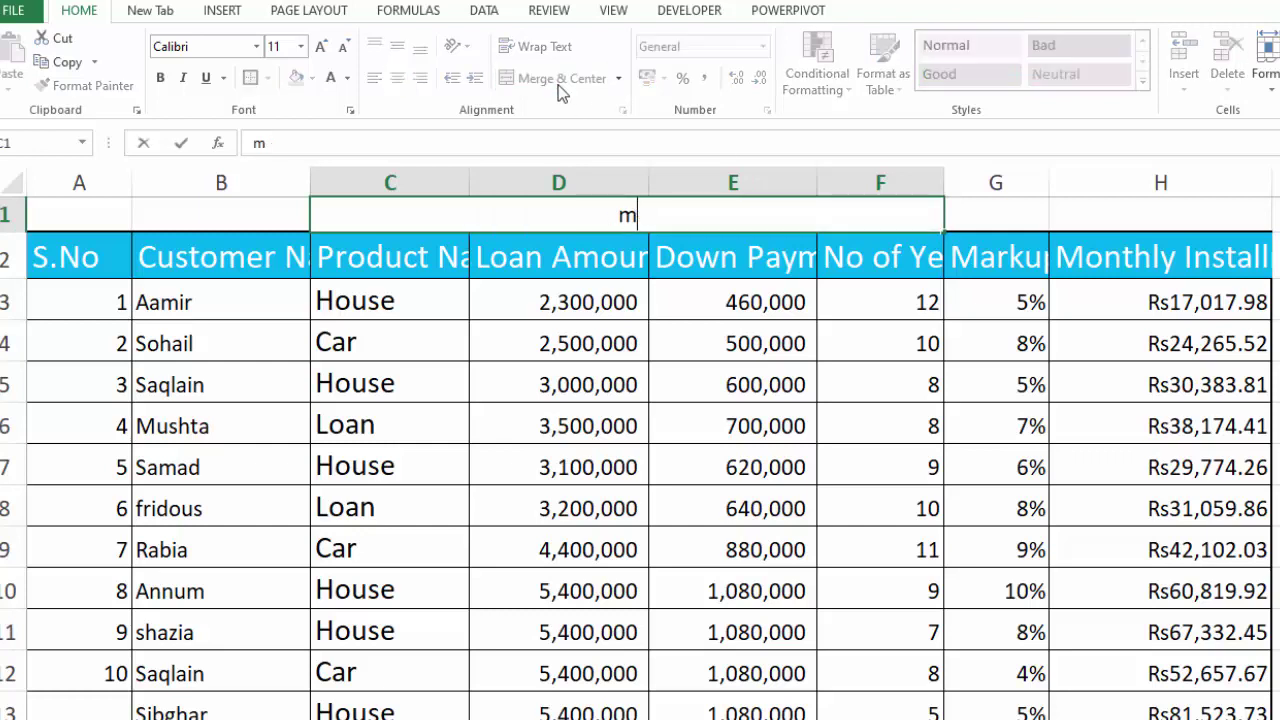
{"action": "type", "text": "Monthly installment of L"}
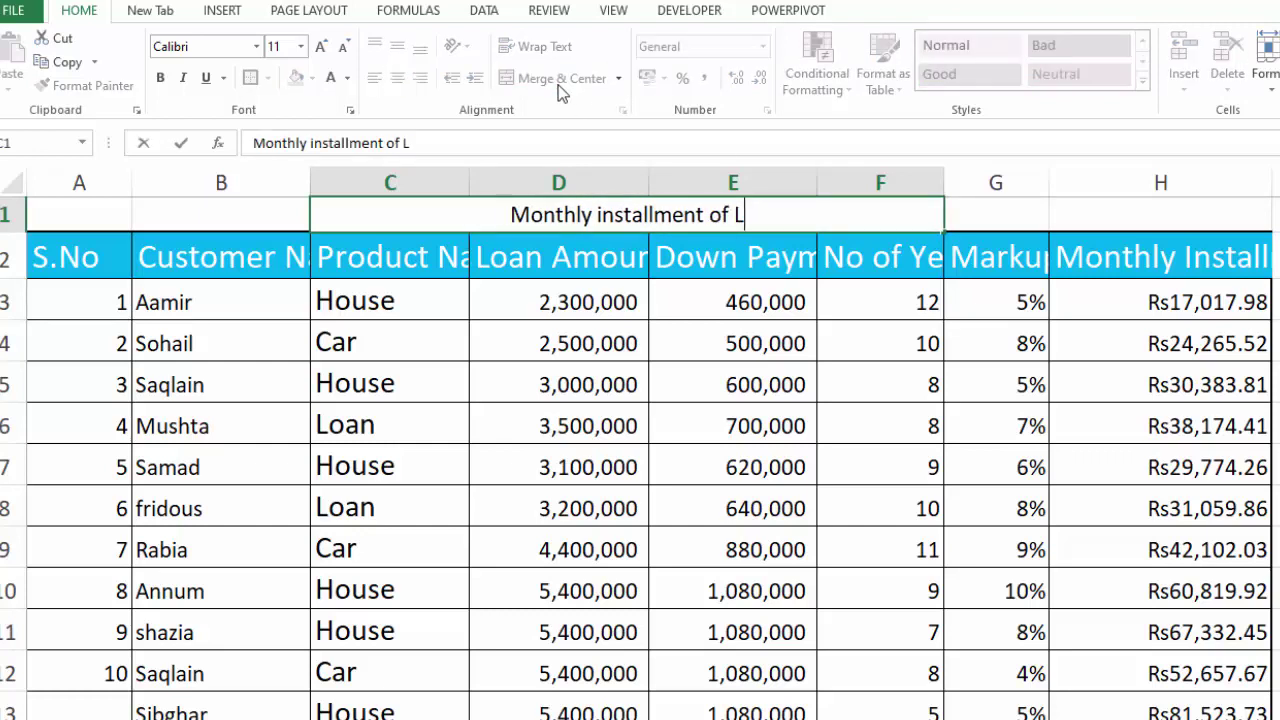
{"action": "type", "text": "oan to"}
{"action": "type", "text": " Bank"}
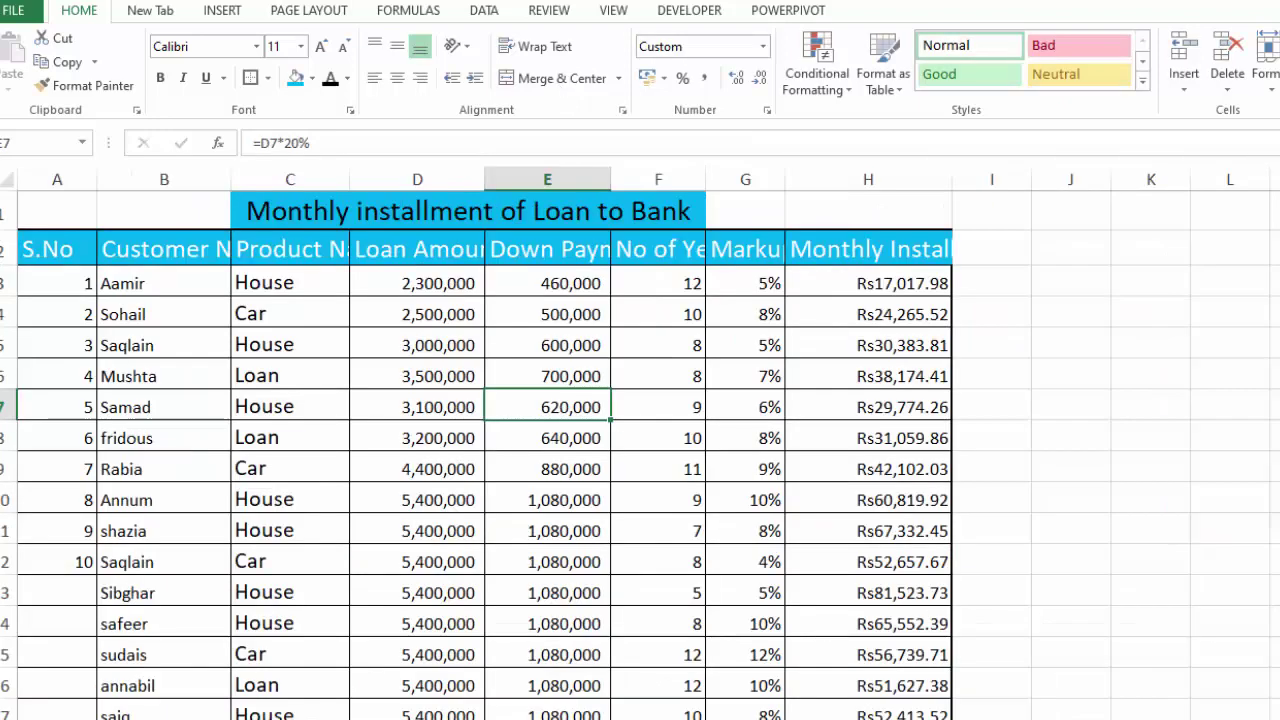
{"action": "scroll", "coordinate": [640, 443], "scroll_direction": "up", "scroll_amount": 2, "text": "ctrl"}
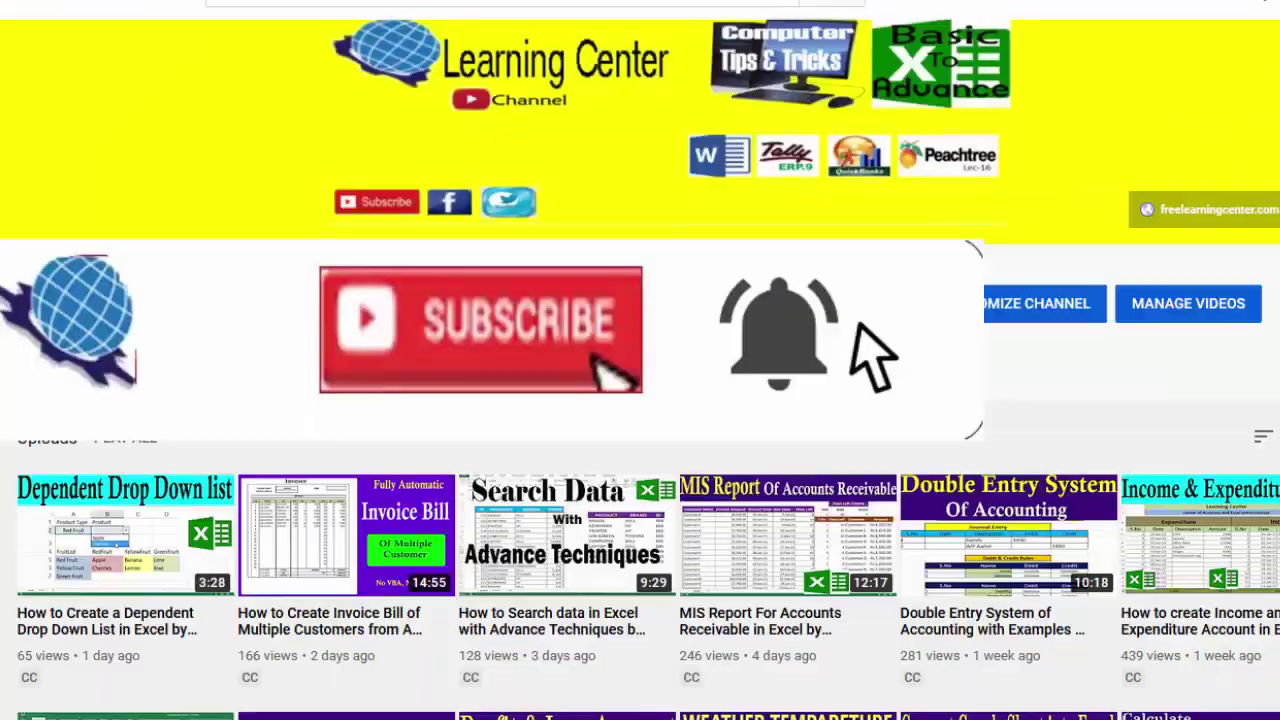